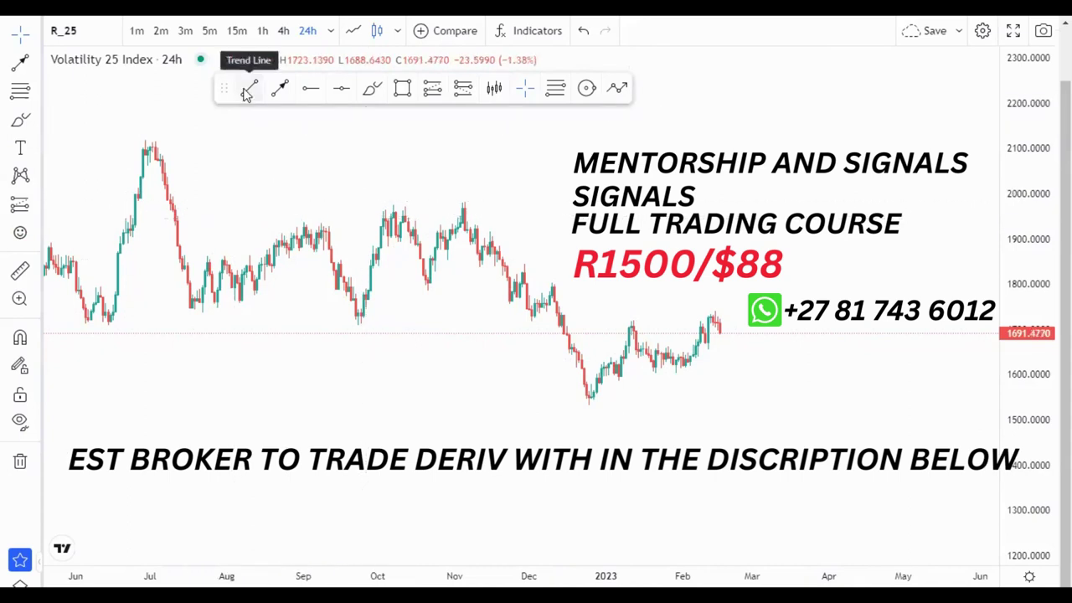
Draw a descending channel with trend lines across the June and November highs and beneath the price, from 20 Jun '22 to 16 Apr '23.
click(147, 139)
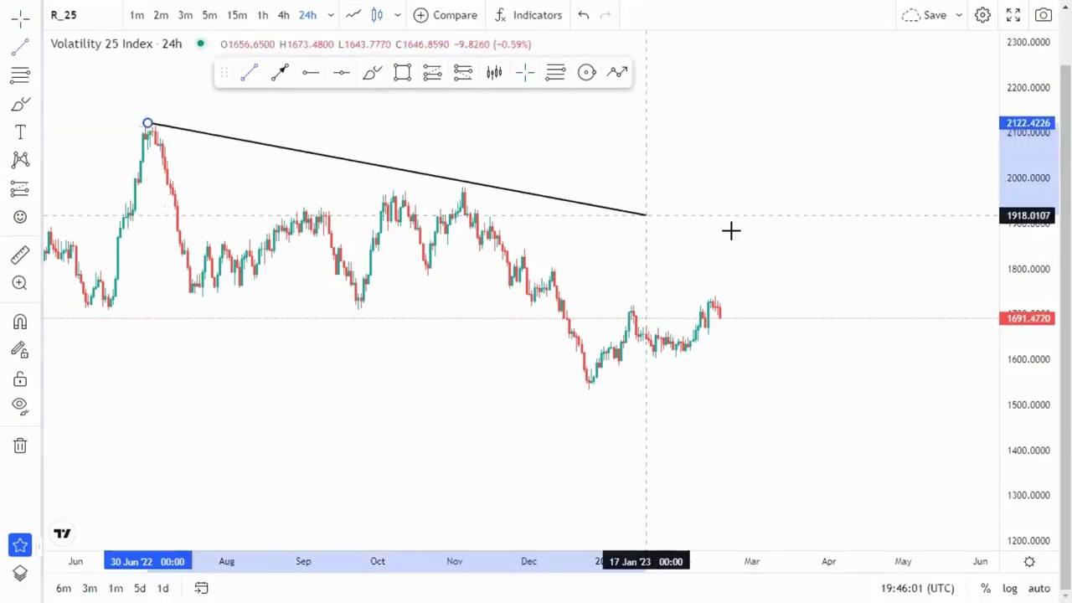
click(834, 261)
click(122, 285)
click(867, 453)
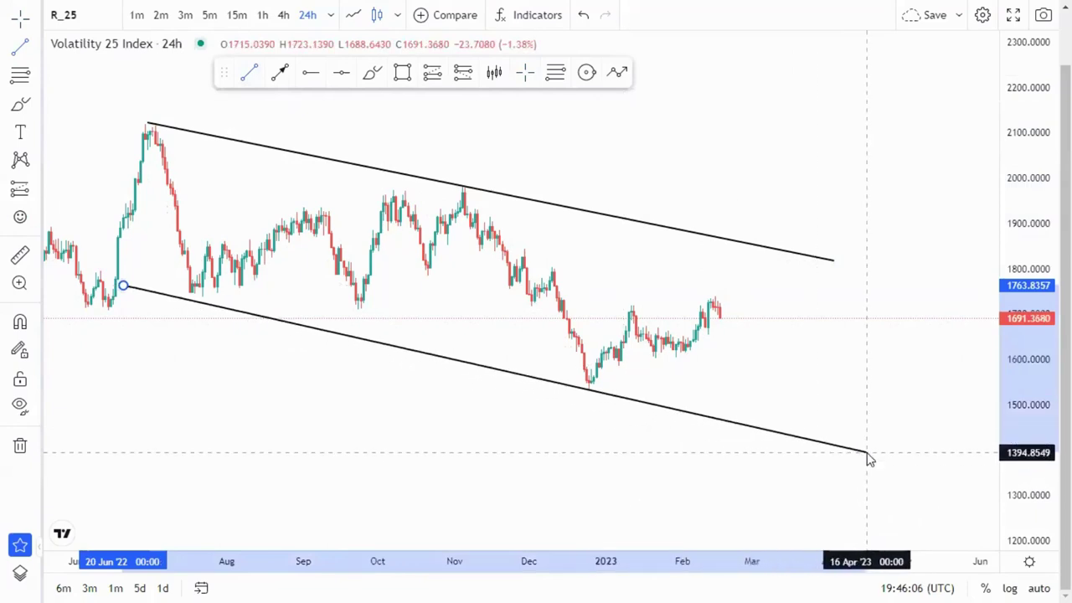
Reposition both ends of the channel's lower trend line so it runs from the mid-June low through the late-December low.
click(122, 285)
mouse_move(122, 286)
mouse_down()
mouse_move(106, 311)
mouse_move(133, 281)
mouse_up()
click(670, 350)
click(714, 434)
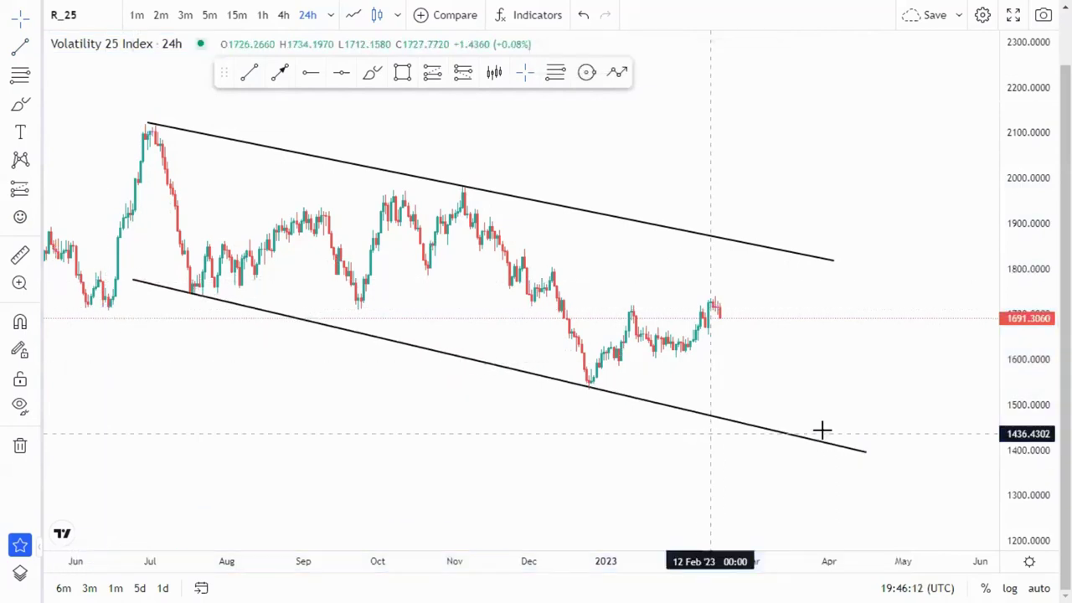
drag(866, 452, 874, 459)
drag(514, 460, 554, 448)
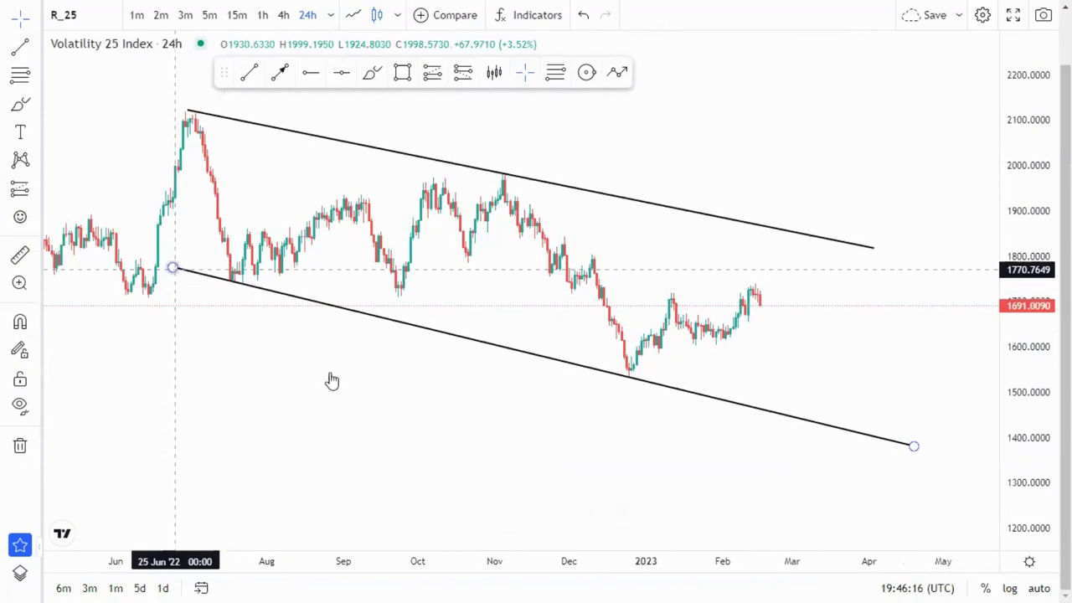
drag(173, 269, 146, 297)
drag(915, 448, 936, 431)
Draw a steeper descending channel from the November high to the late-December low, and add a horizontal ray at the mid-December high, about 1802.
scroll(452, 343, up, 1)
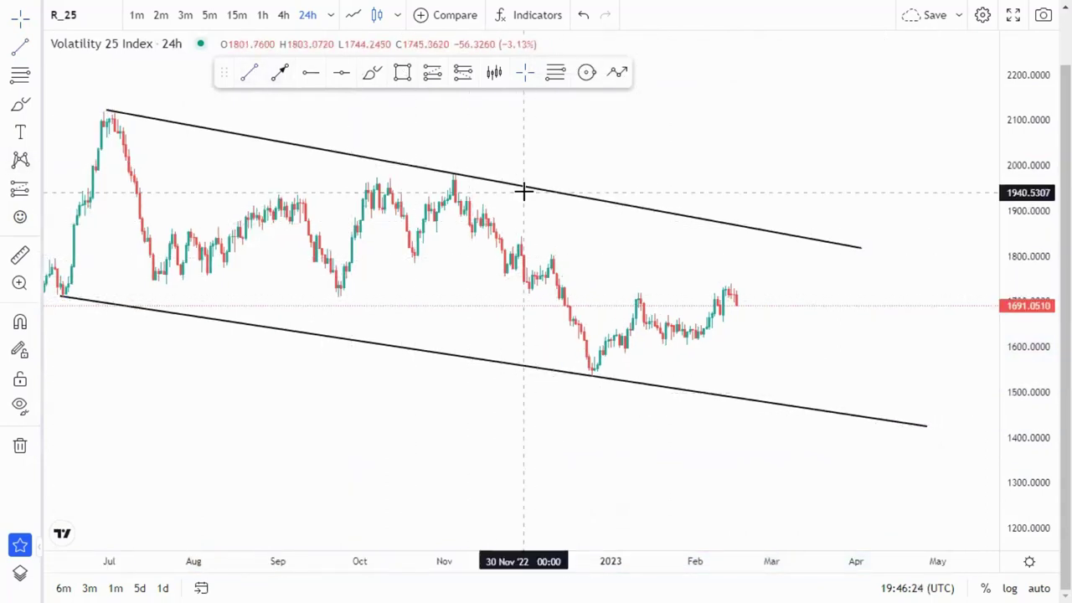
drag(452, 172, 618, 311)
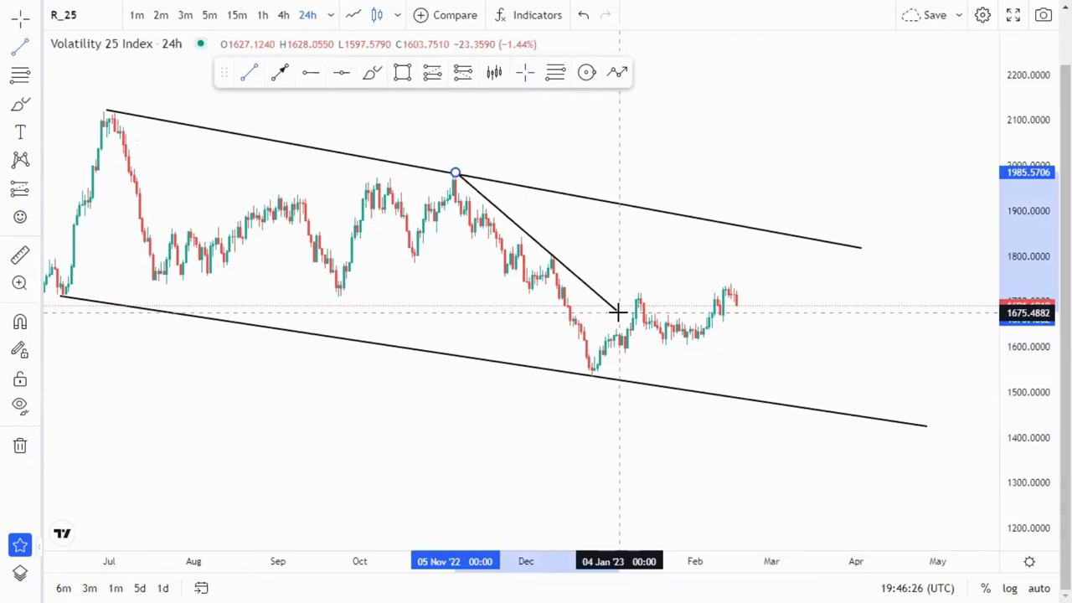
drag(439, 232, 597, 379)
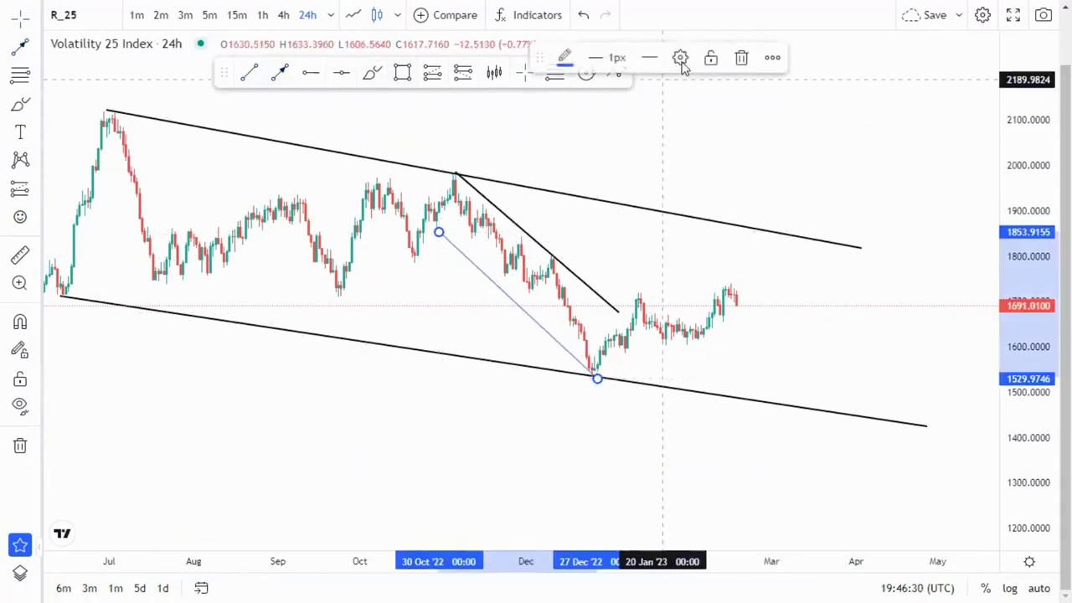
click(740, 59)
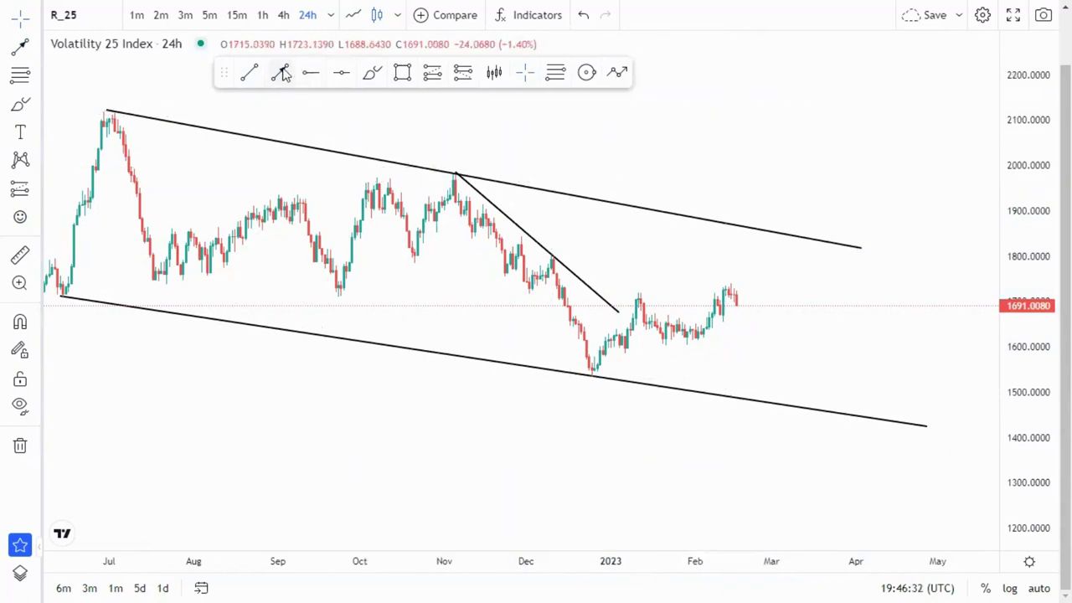
drag(434, 231, 595, 379)
click(637, 370)
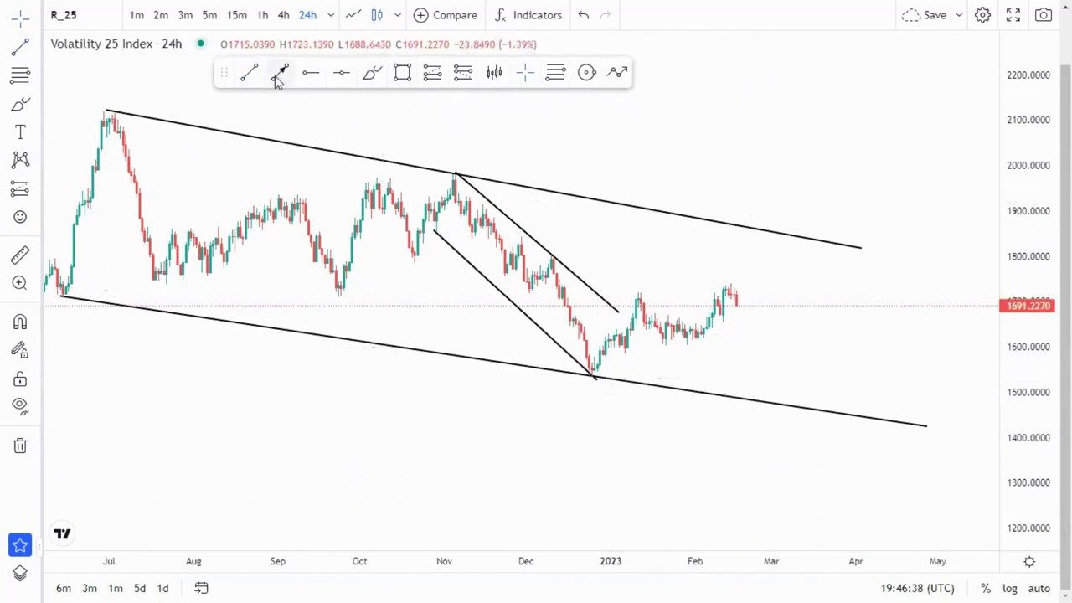
click(549, 255)
Draw projection arrows from the current price up to the upper channel line, from there down to about 1520, and upward above the channel.
click(287, 73)
click(739, 308)
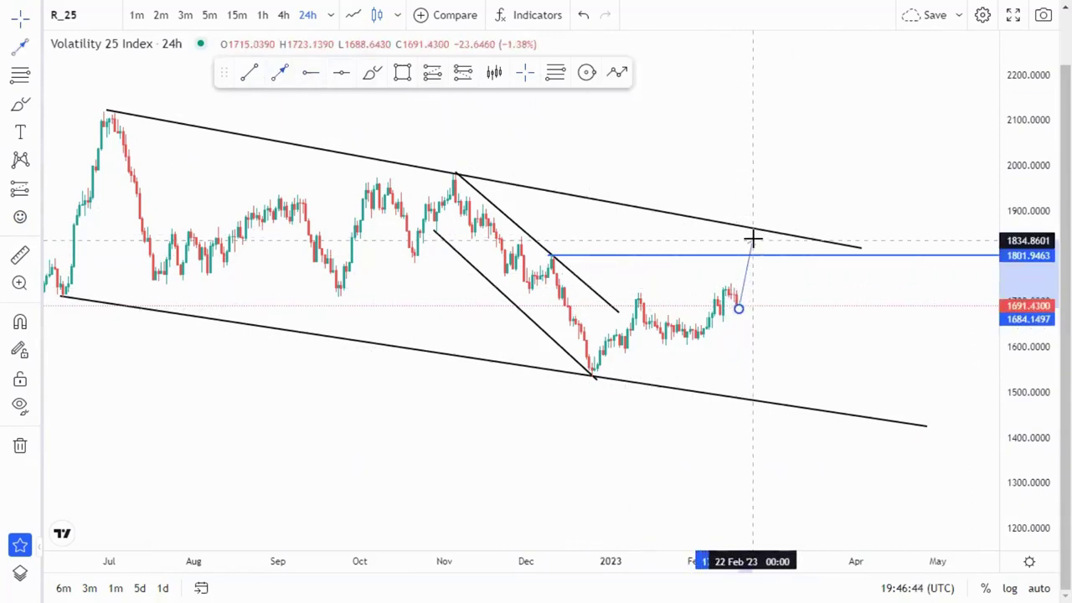
click(755, 232)
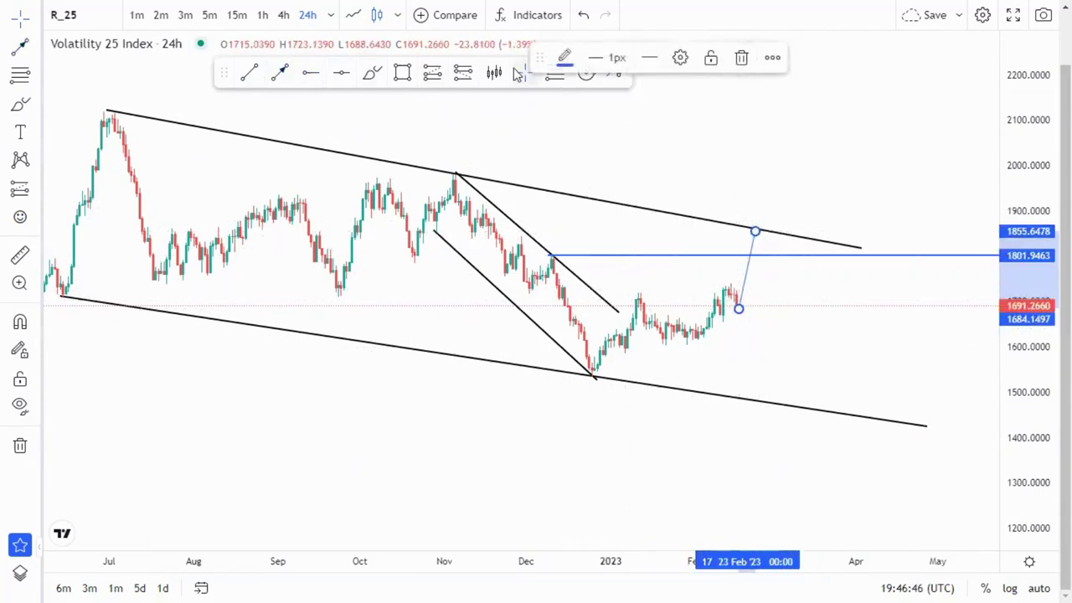
click(766, 231)
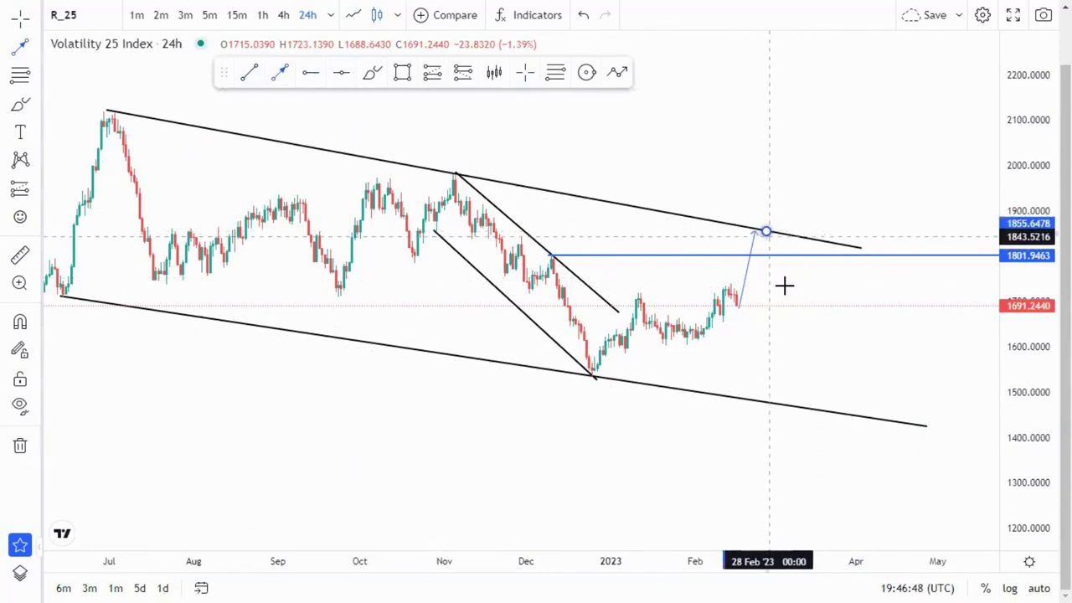
double_click(804, 382)
click(279, 72)
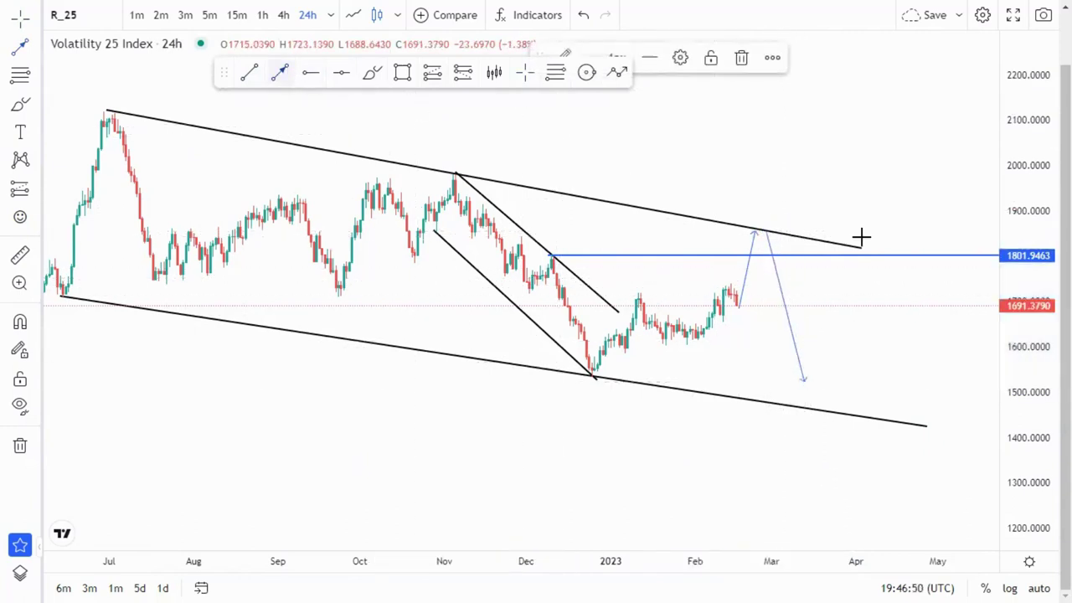
click(791, 227)
double_click(802, 118)
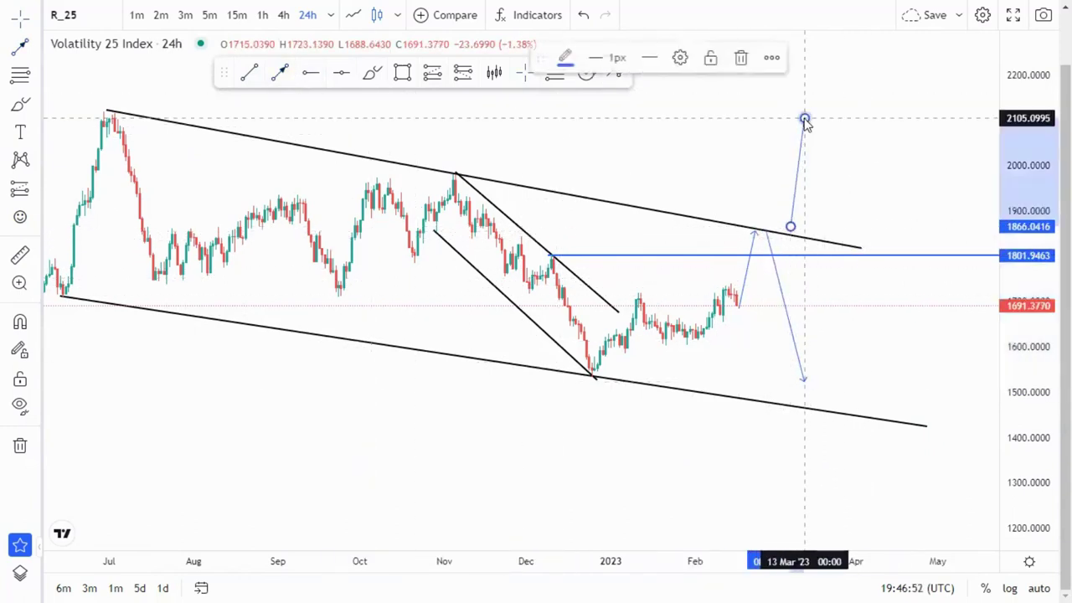
Delete all the projection arrows beyond the current price.
click(744, 60)
click(790, 316)
key(Delete)
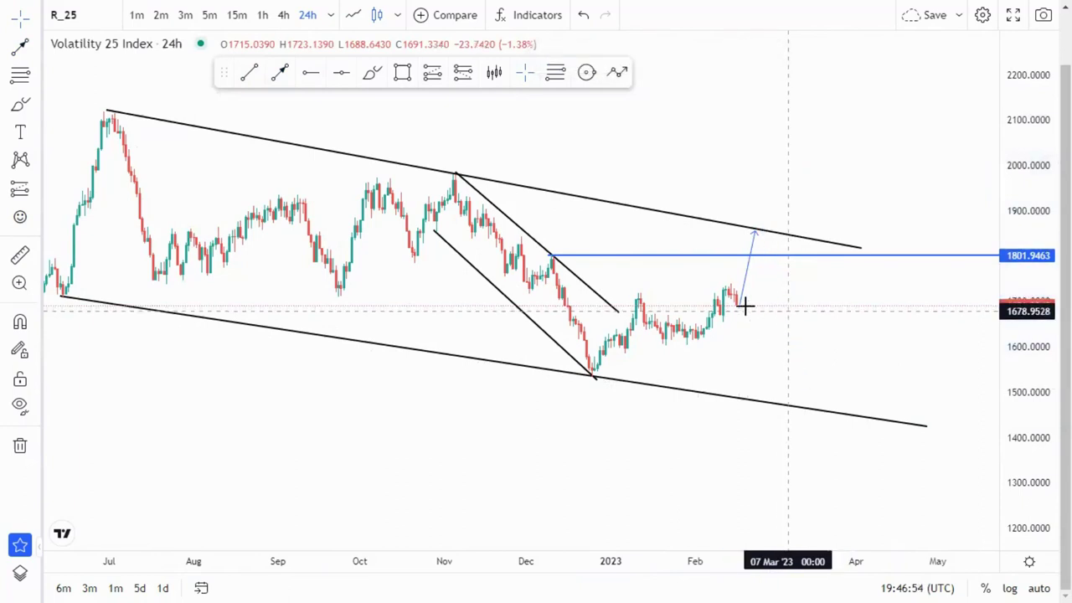
click(745, 276)
key(Delete)
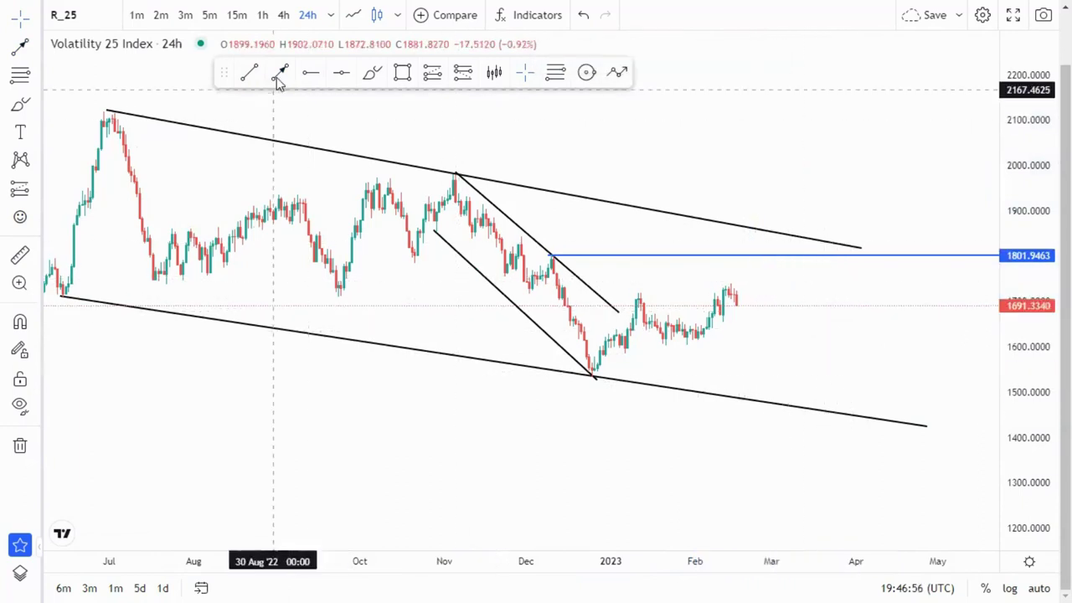
Draw a rising channel with one trend line from the late-December low along the February lows and another from 19 Dec over the January high.
click(593, 377)
click(769, 314)
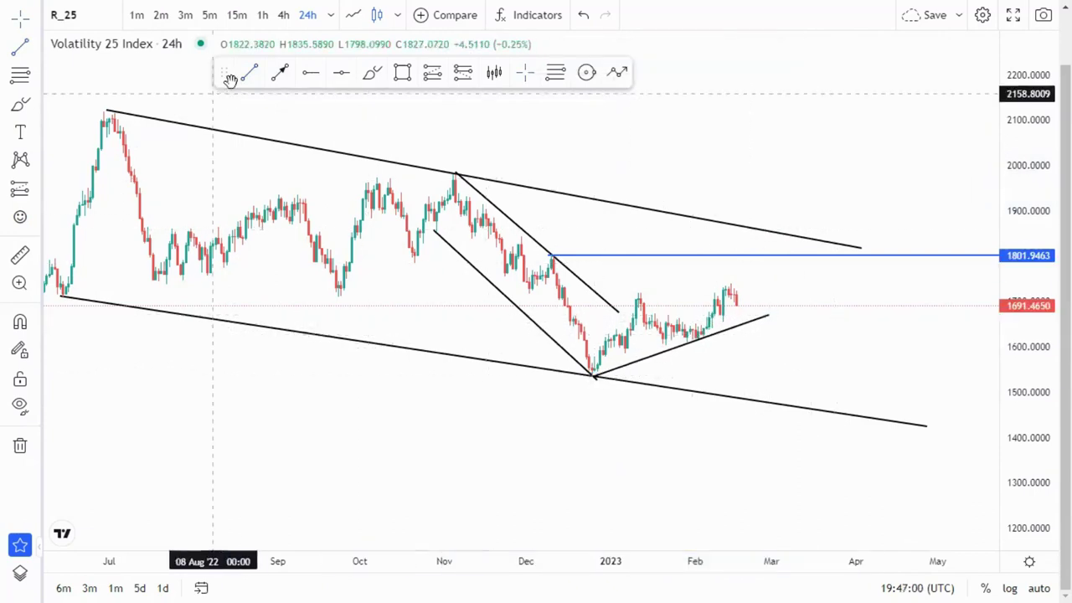
click(576, 314)
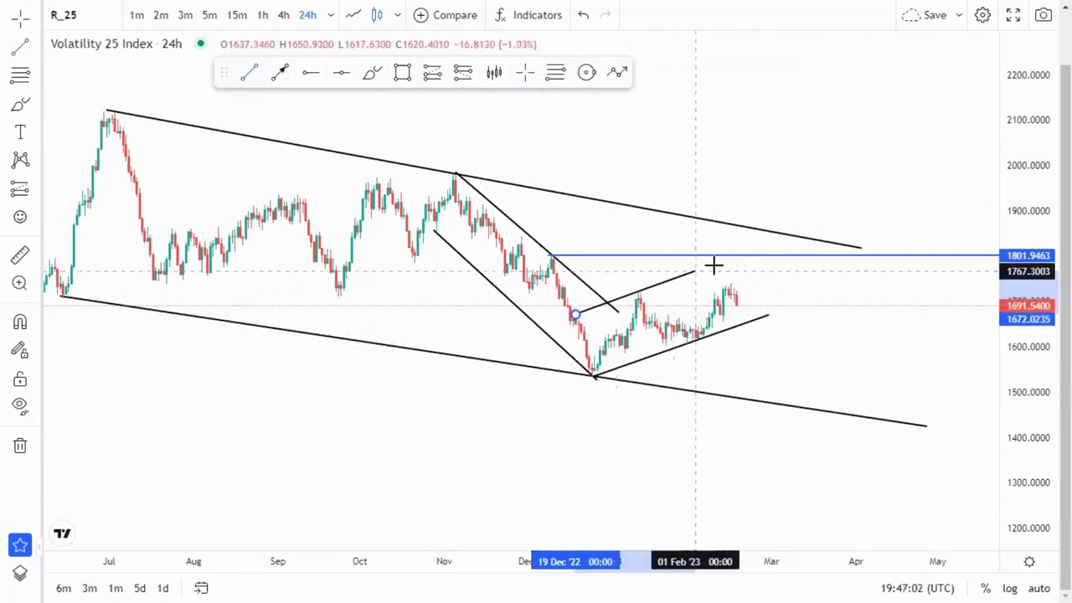
click(813, 287)
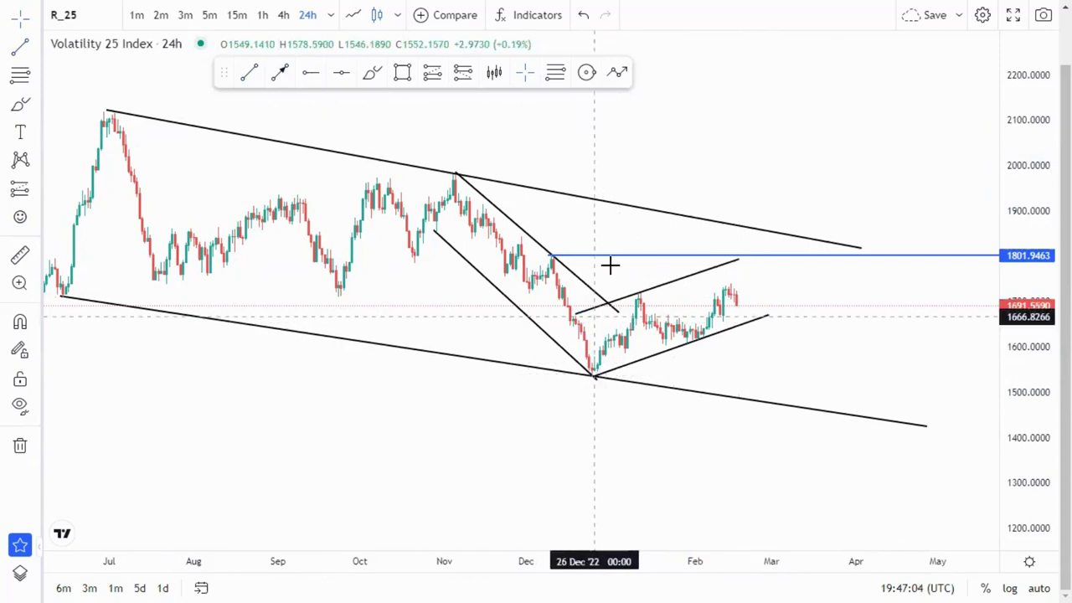
Sketch circles on the rising channel and a projected price path down to the lower channel line and back up with the Brush, and undo the strokes.
click(567, 319)
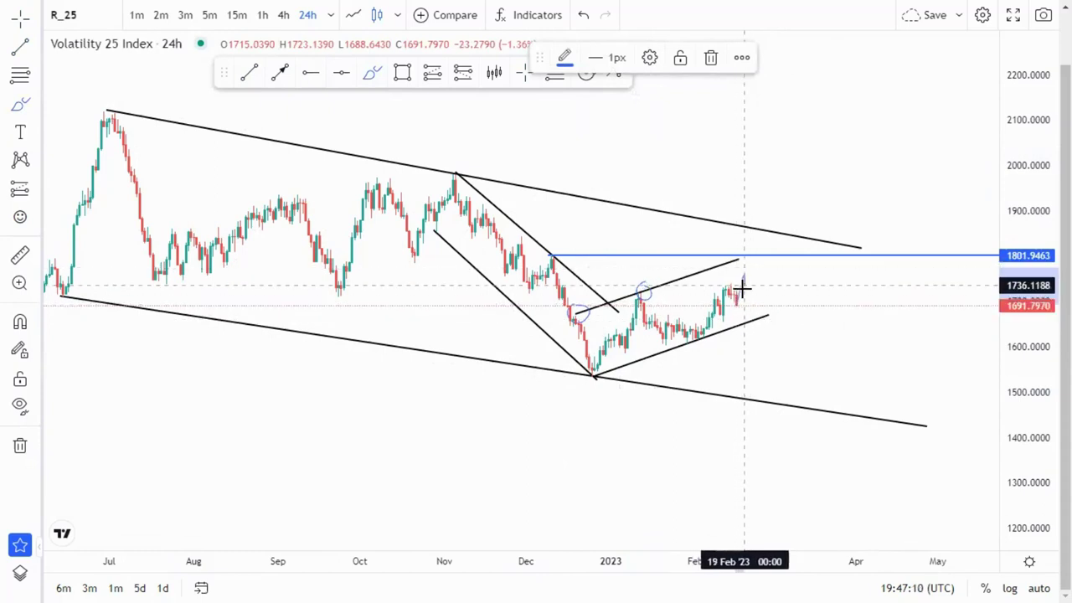
drag(754, 255, 755, 256)
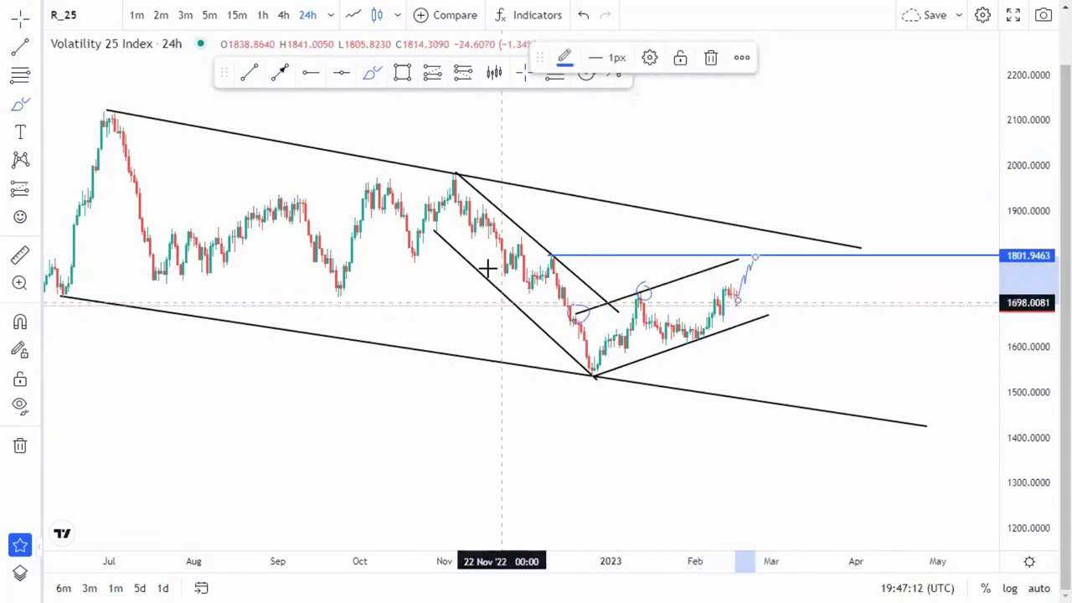
mouse_move(452, 177)
mouse_down()
mouse_move(524, 295)
mouse_move(550, 265)
mouse_move(589, 368)
mouse_move(652, 344)
mouse_move(723, 275)
mouse_move(745, 313)
mouse_move(771, 245)
mouse_move(804, 403)
mouse_move(818, 394)
mouse_move(809, 424)
mouse_move(810, 397)
mouse_move(826, 416)
mouse_move(880, 326)
mouse_move(927, 202)
mouse_up()
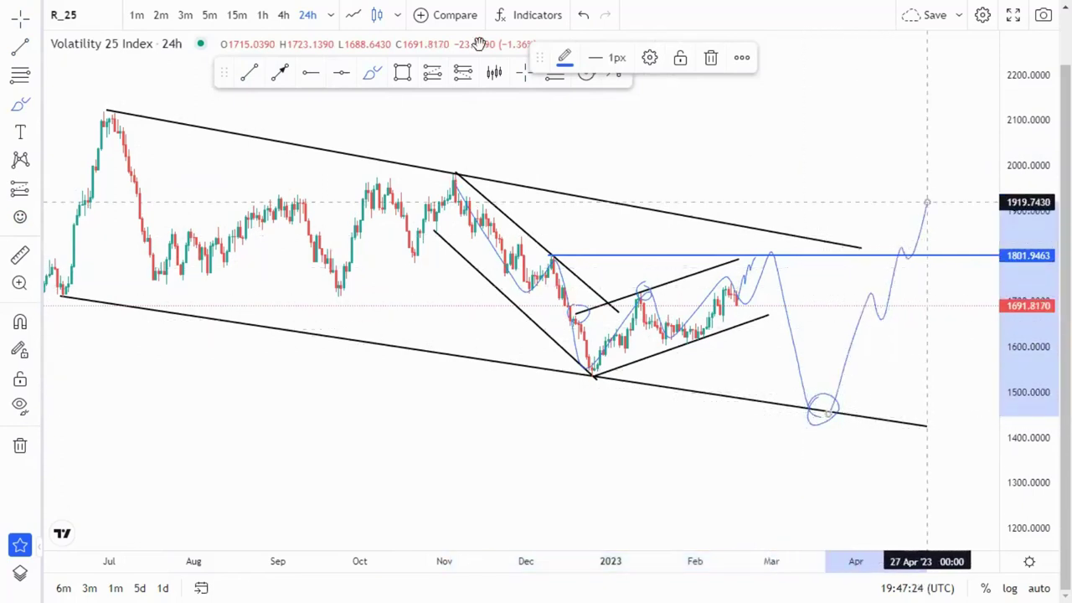
click(582, 13)
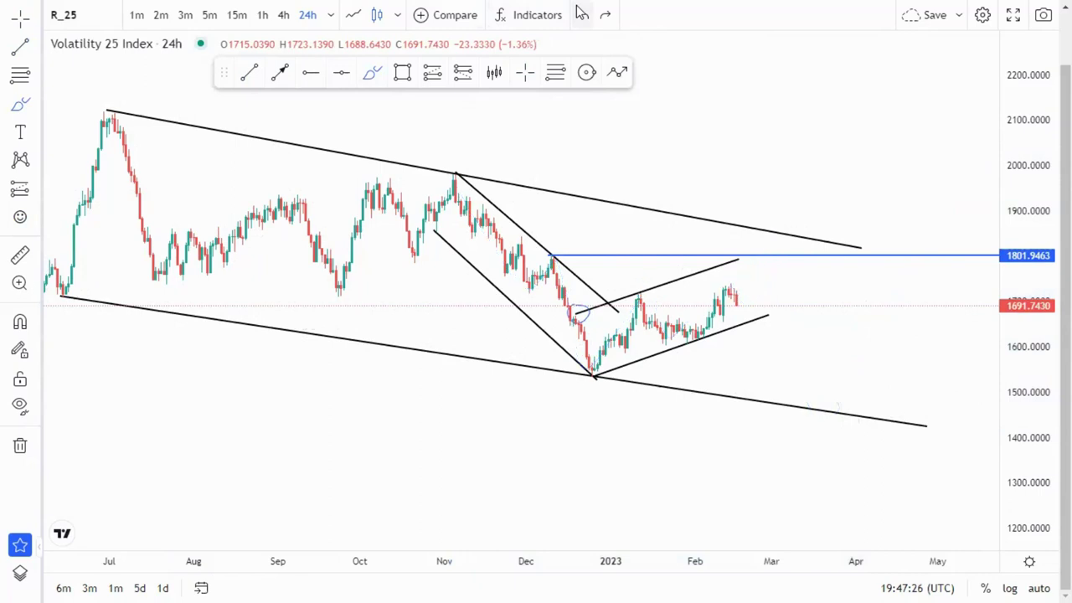
click(523, 71)
Add horizontal rays at the November high (1983.84) and the late-December low (1536.90), and move the mid-December ray to 1801.10.
scroll(572, 253, down, 1)
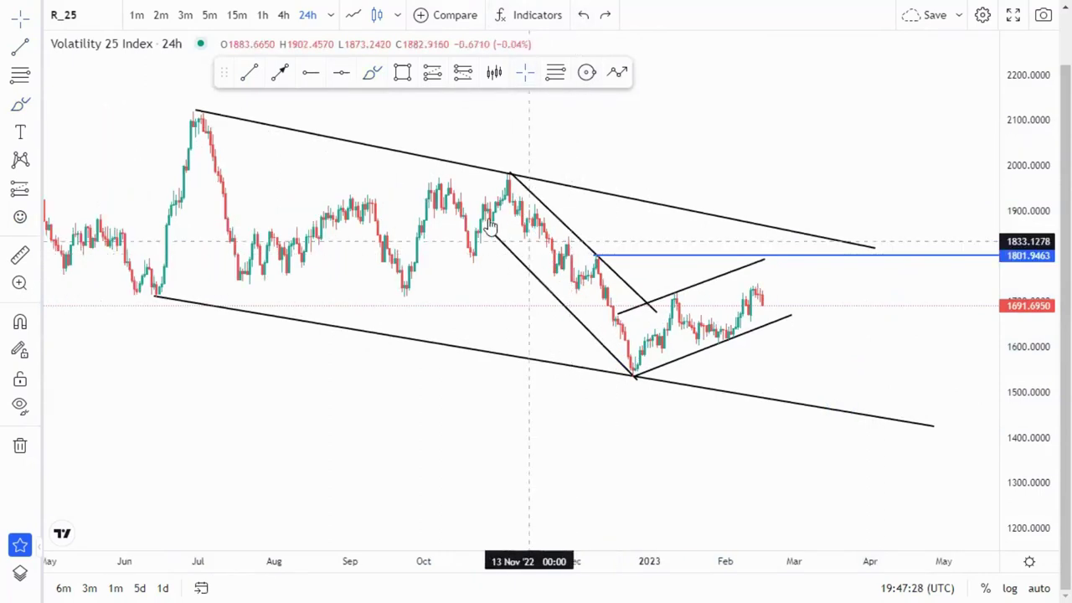
scroll(494, 230, up, 2)
click(310, 73)
click(407, 174)
click(310, 73)
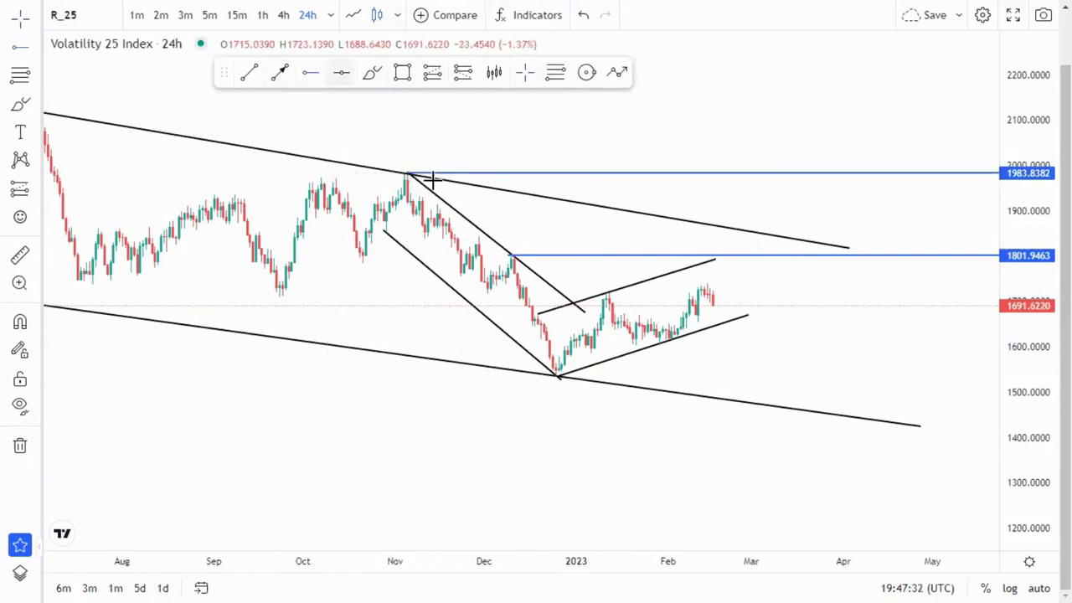
click(558, 374)
click(754, 346)
drag(1025, 451, 1026, 364)
click(513, 243)
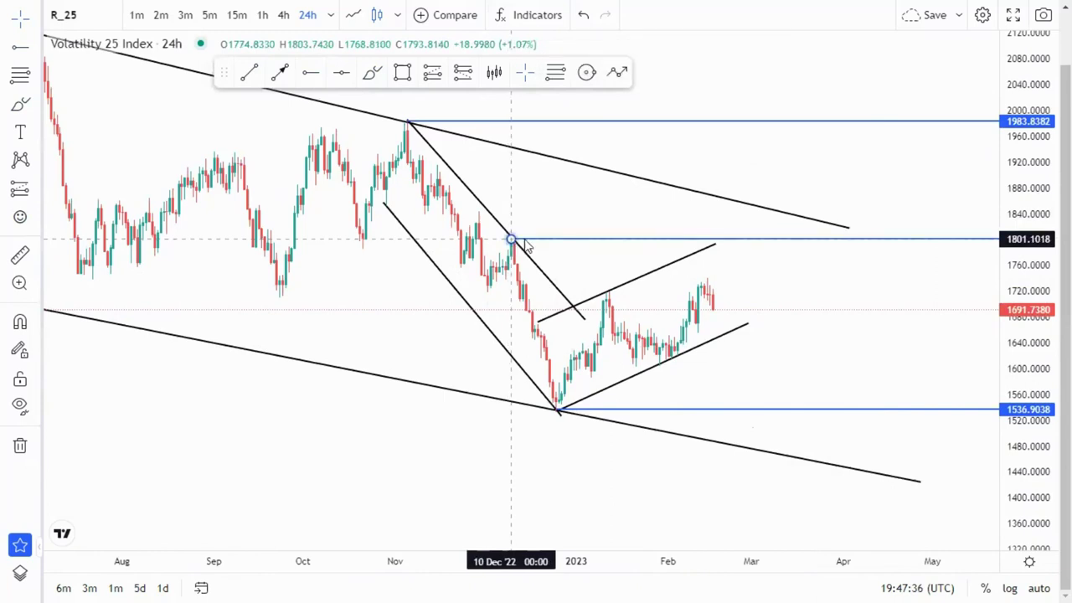
Switch the chart to the 4h timeframe and extend the rising channel's upper trend line until it crosses the 1801.10 ray.
click(285, 15)
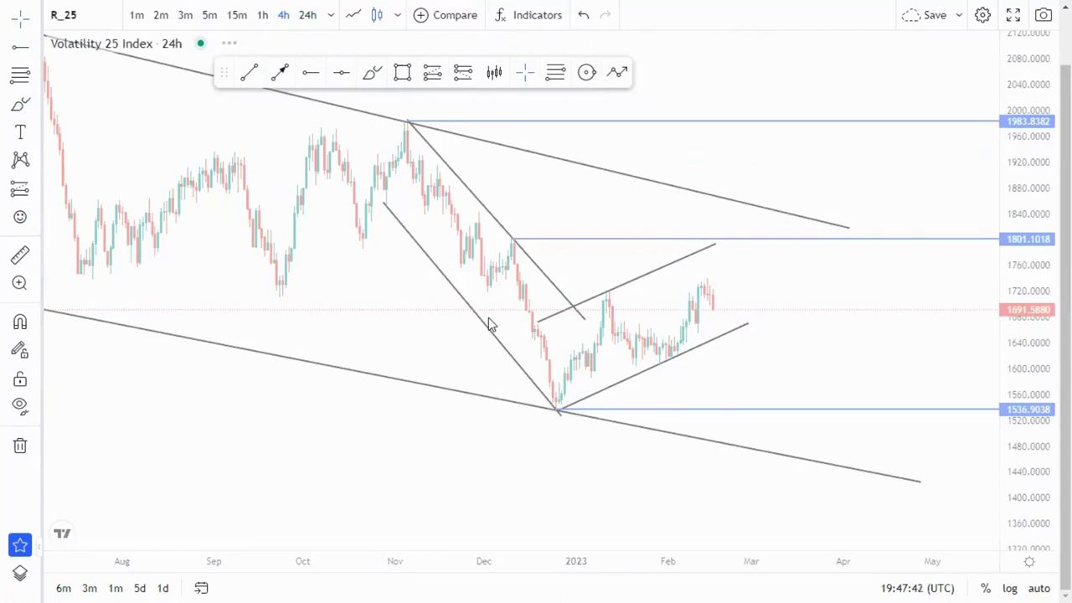
scroll(733, 410, down, 5)
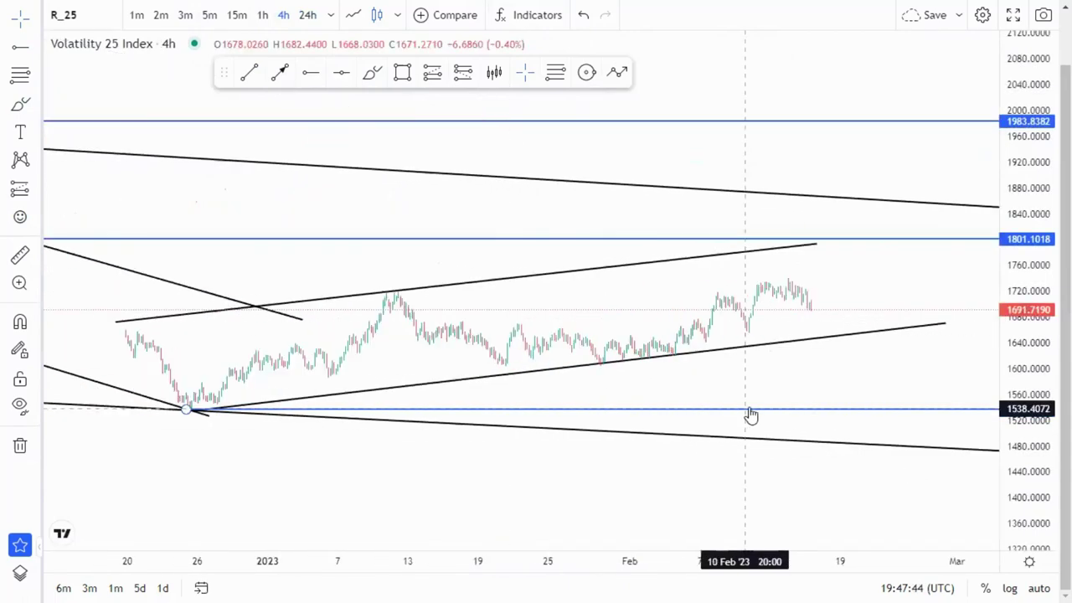
drag(1021, 336, 1021, 143)
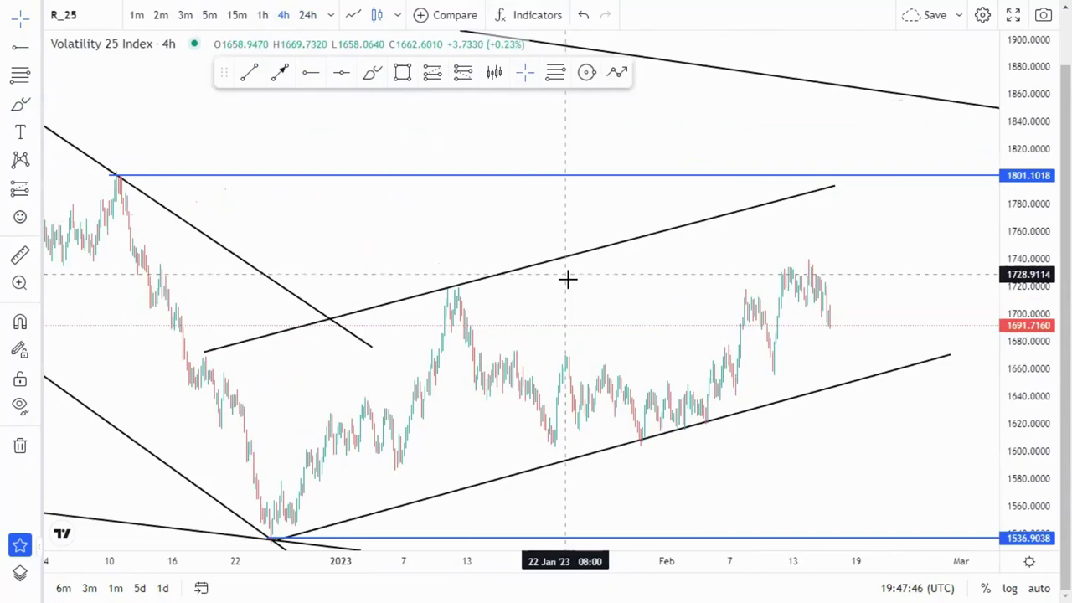
scroll(263, 343, up, 5)
drag(158, 319, 162, 326)
drag(676, 273, 539, 299)
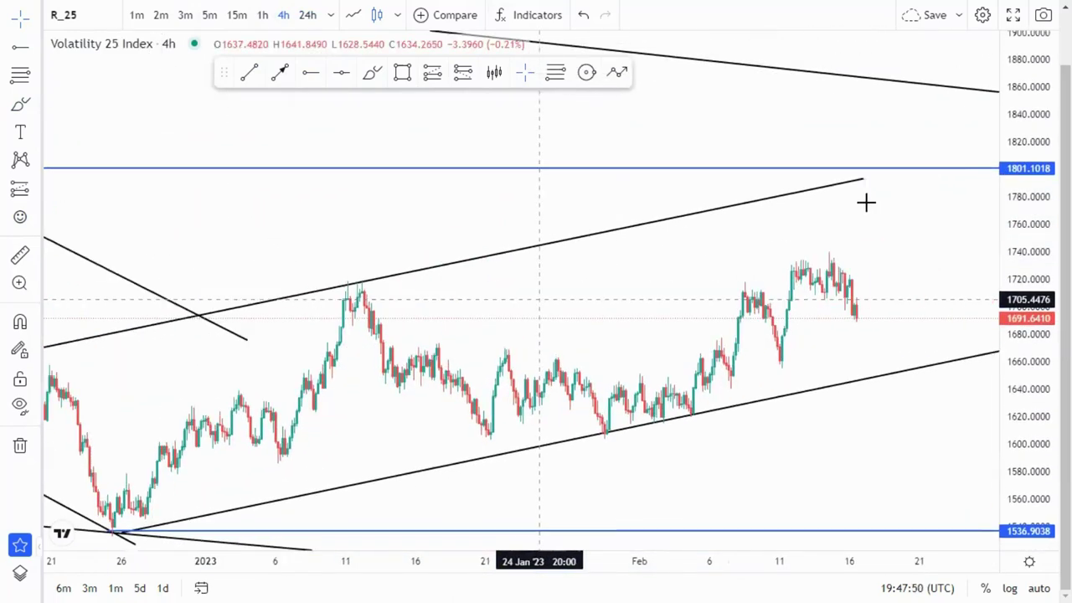
drag(848, 180, 883, 163)
drag(904, 218, 790, 192)
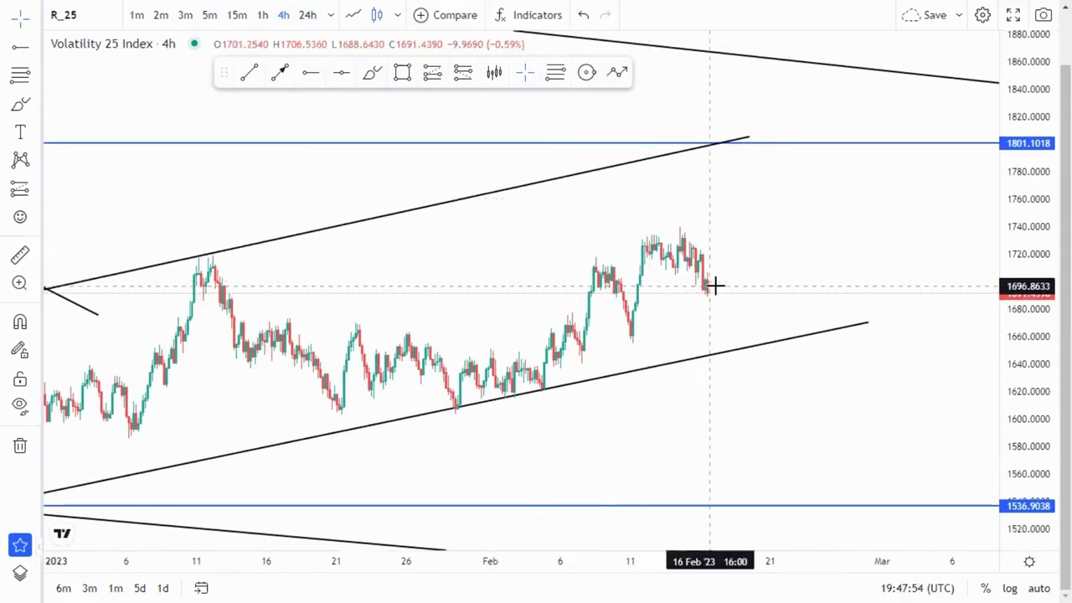
Draw an arrow from the current price up to about 1813, just above where the rising channel's upper line meets the 1801.10 ray.
scroll(717, 289, down, 2)
scroll(747, 335, up, 2)
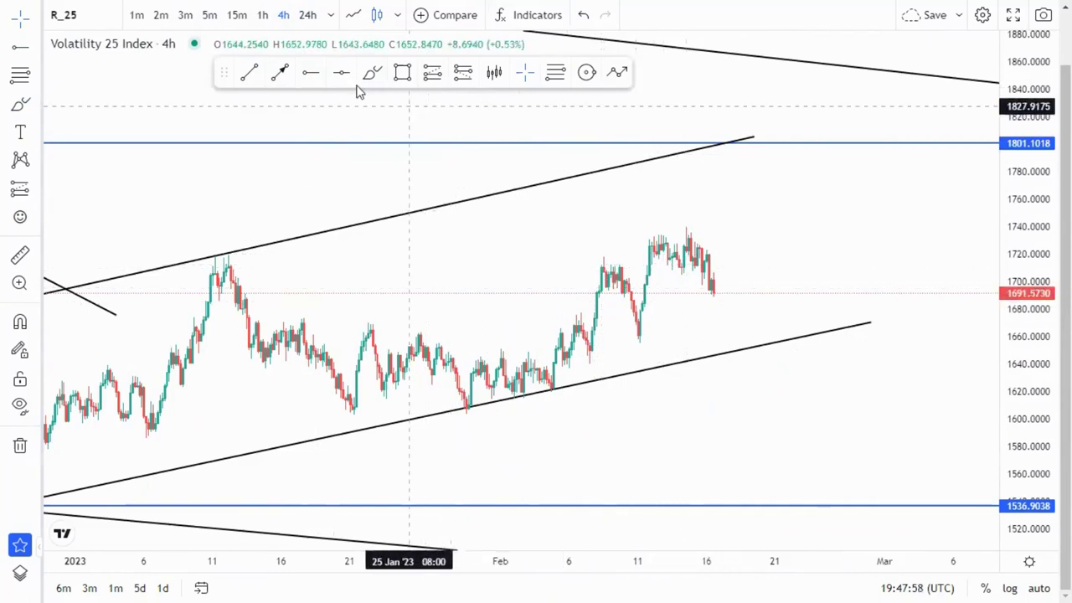
click(284, 74)
click(713, 291)
click(747, 130)
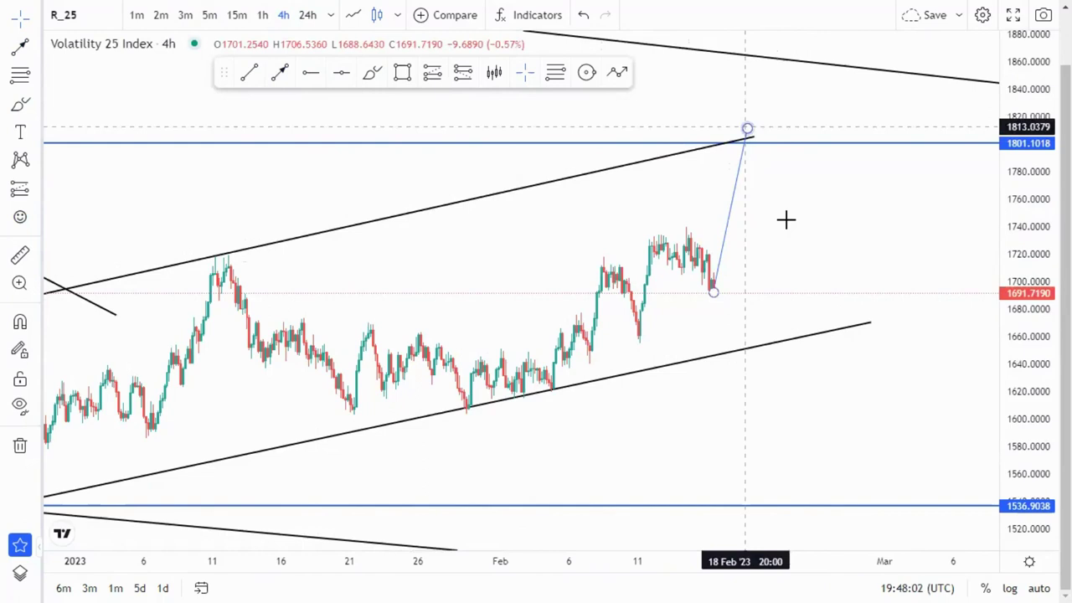
Draw a small rectangle over the mid-December high on the 1801.10 ray, from about 1795.9 to 1807.3.
scroll(732, 183, down, 1)
scroll(661, 240, down, 1)
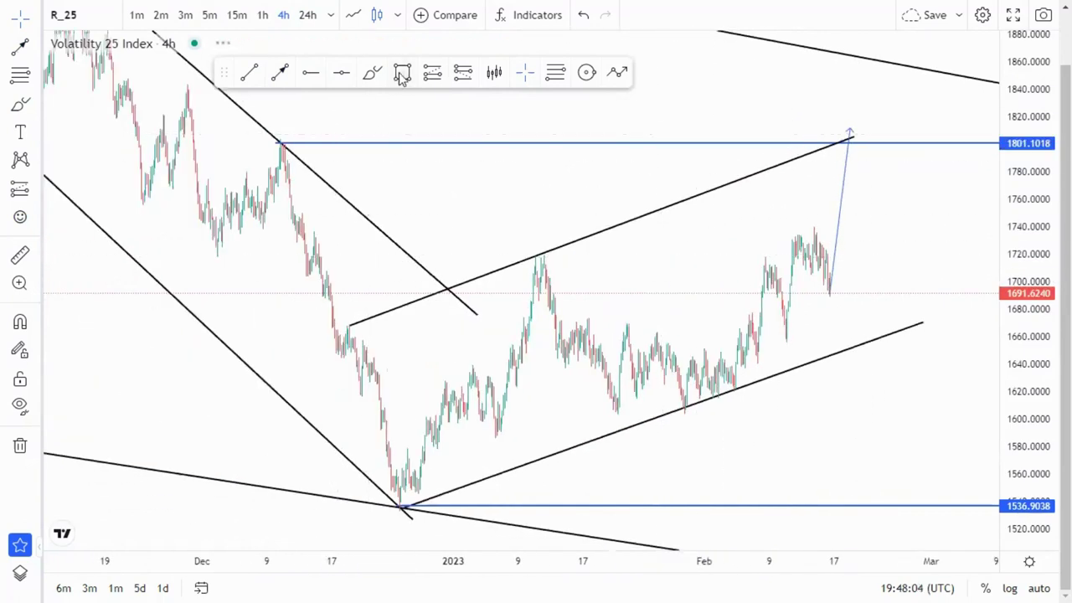
click(278, 137)
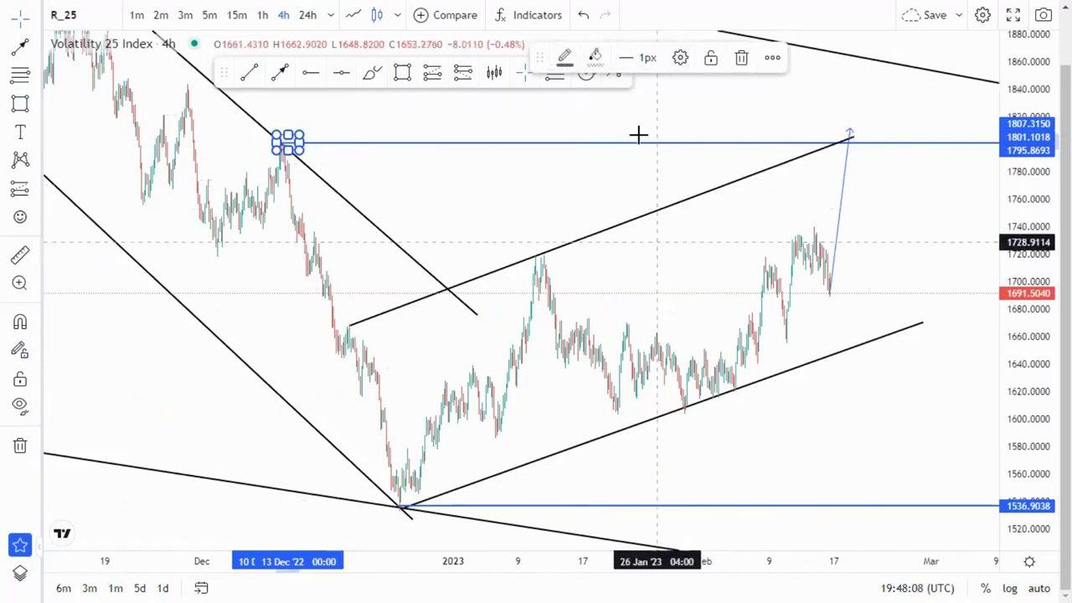
Apply a saved template with a purple fill to the rectangle over the mid-December high, and delete the upward projection arrow.
click(680, 59)
click(460, 478)
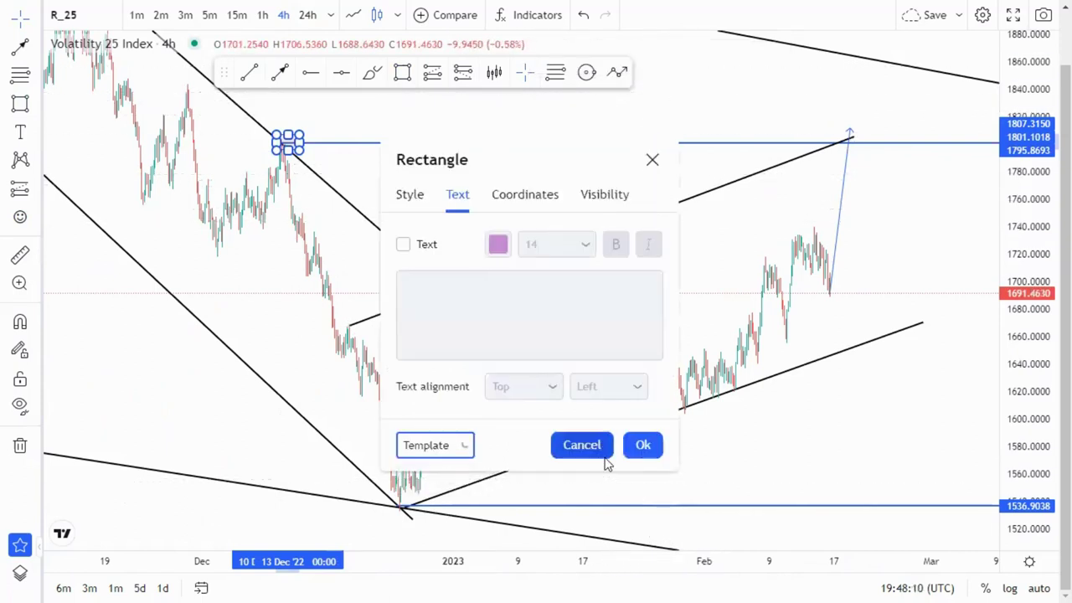
click(643, 445)
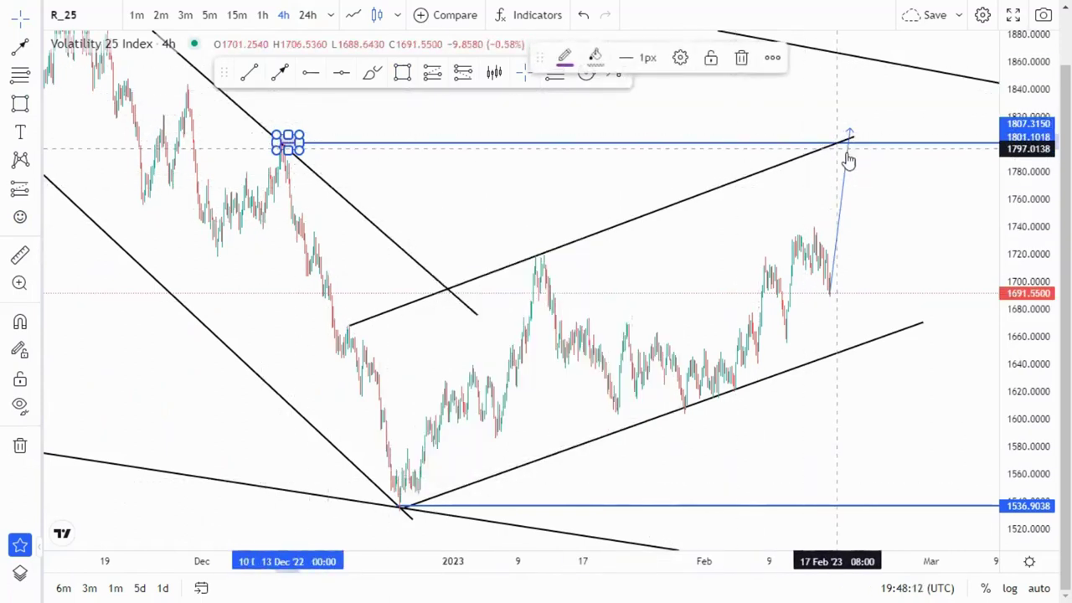
click(844, 191)
key(Delete)
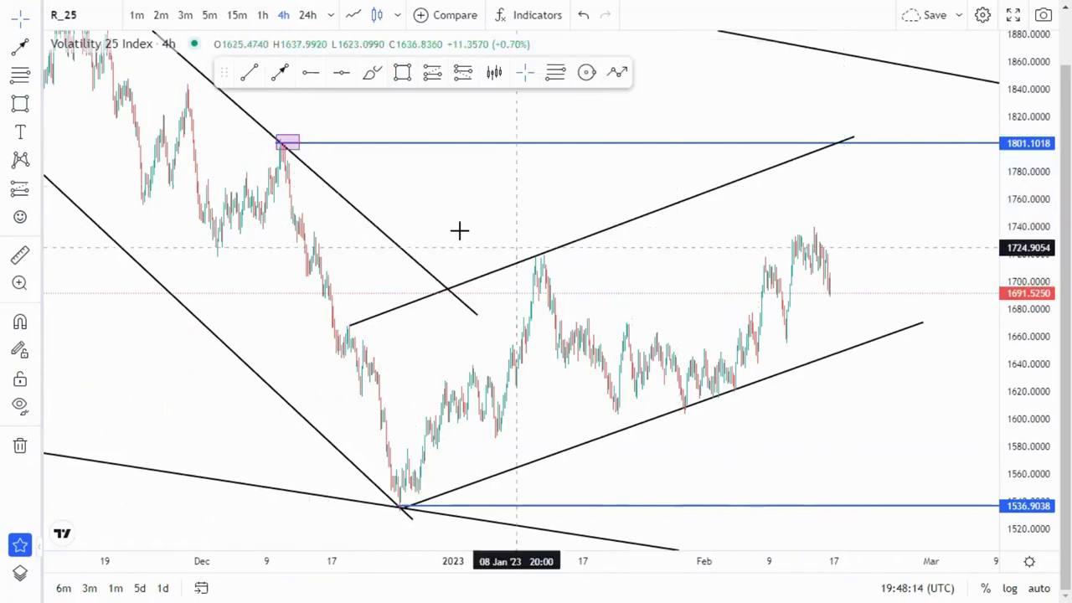
Draw two steep rising trend lines enclosing the early-January rally, one along its highs and one along its lows.
scroll(634, 336, up, 2)
scroll(402, 318, up, 2)
drag(448, 282, 561, 248)
click(293, 341)
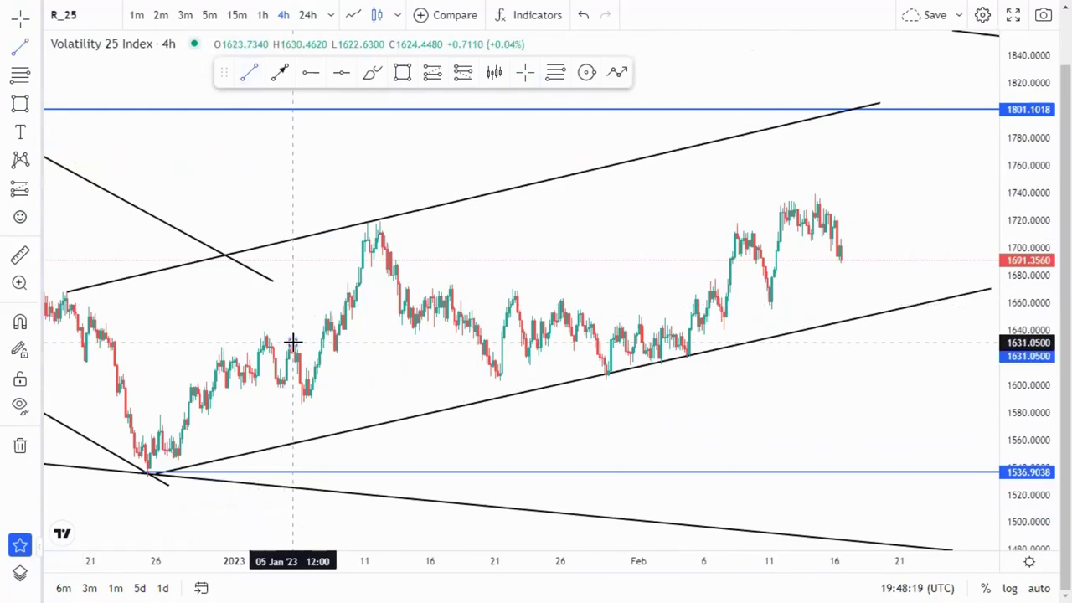
click(458, 217)
click(246, 74)
click(311, 405)
click(381, 243)
Draw a declining trend line over the late-January highs from about 1673.4 to 1657.4, and another beneath the mid-to-late January lows.
drag(485, 251, 414, 256)
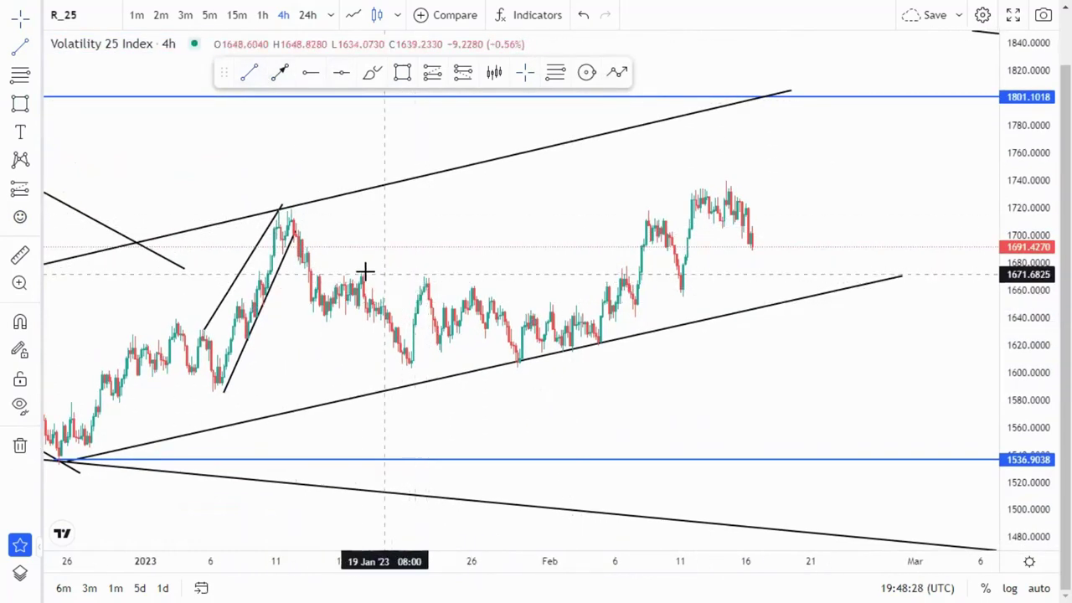
click(579, 294)
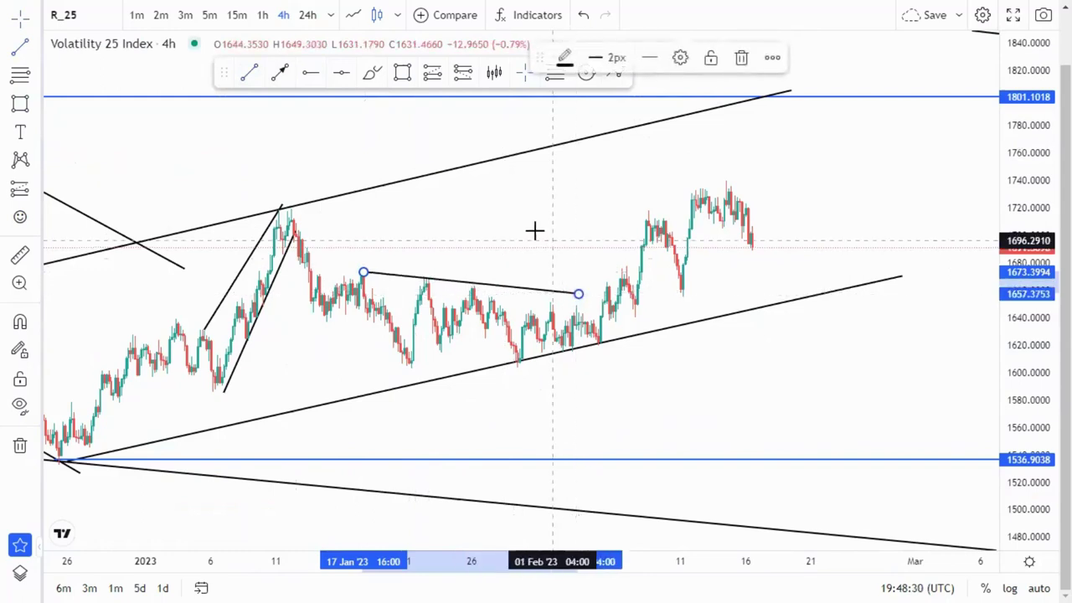
click(253, 74)
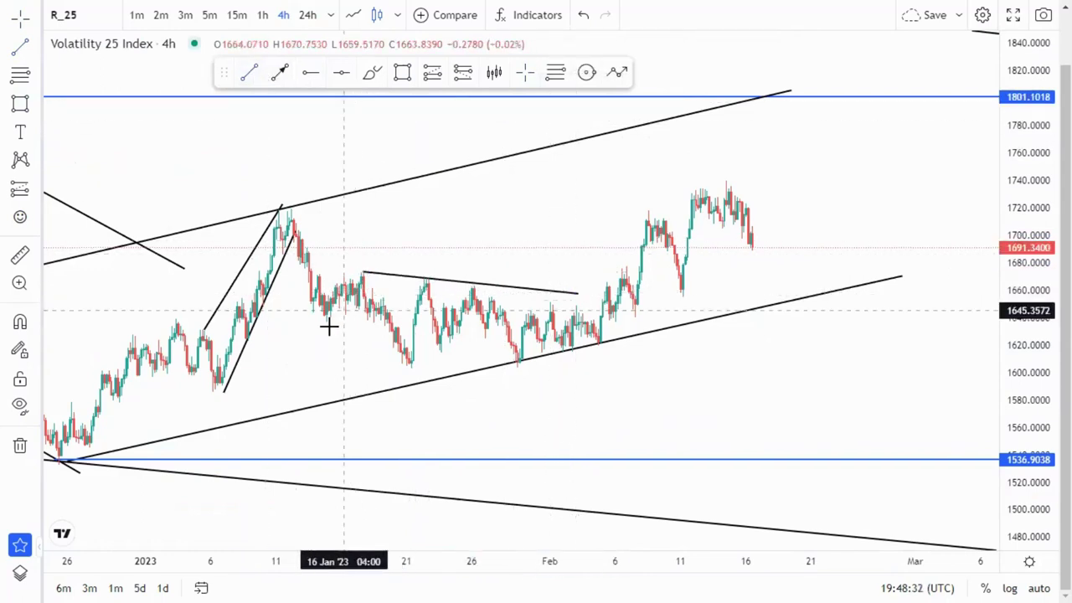
click(426, 378)
click(629, 354)
Draw a rising trend line under the February lows, from about 1619.6 on 4 February to about 1707.7 on 19 February.
drag(653, 376, 591, 393)
click(251, 74)
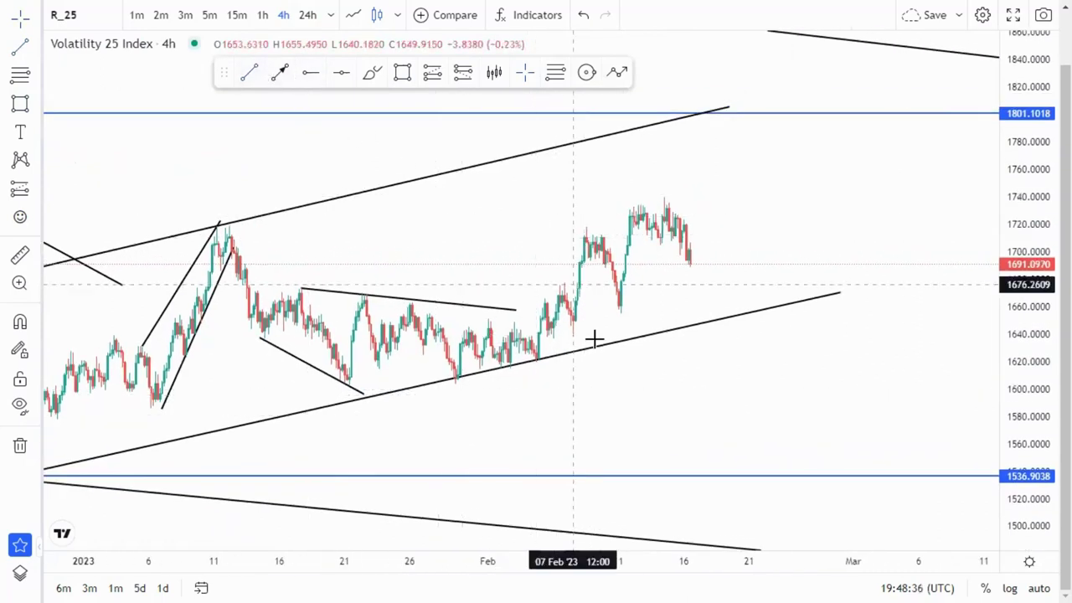
click(563, 351)
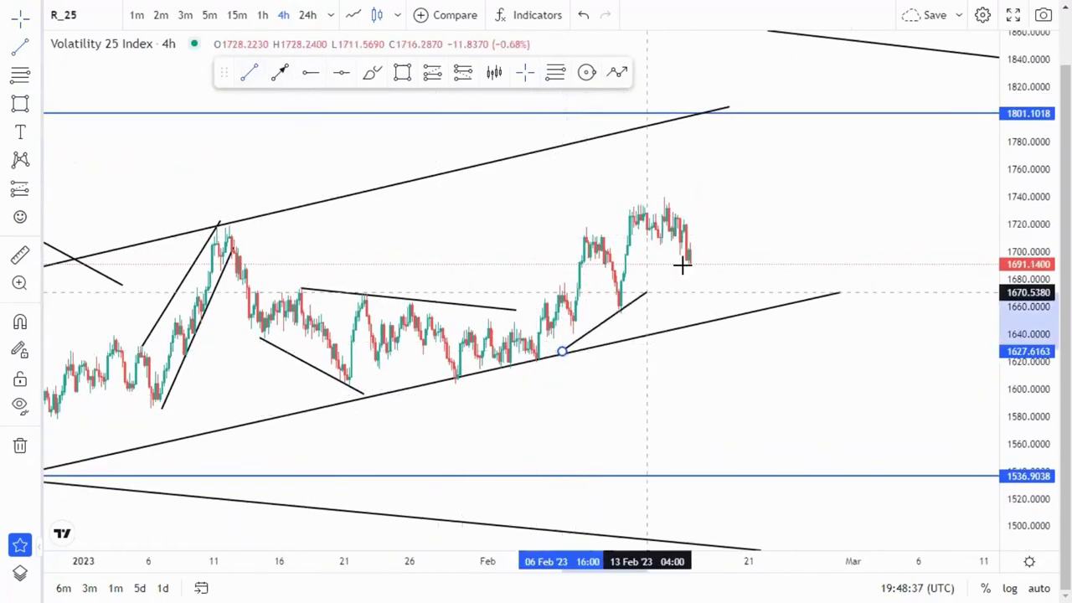
click(642, 343)
drag(564, 356, 541, 369)
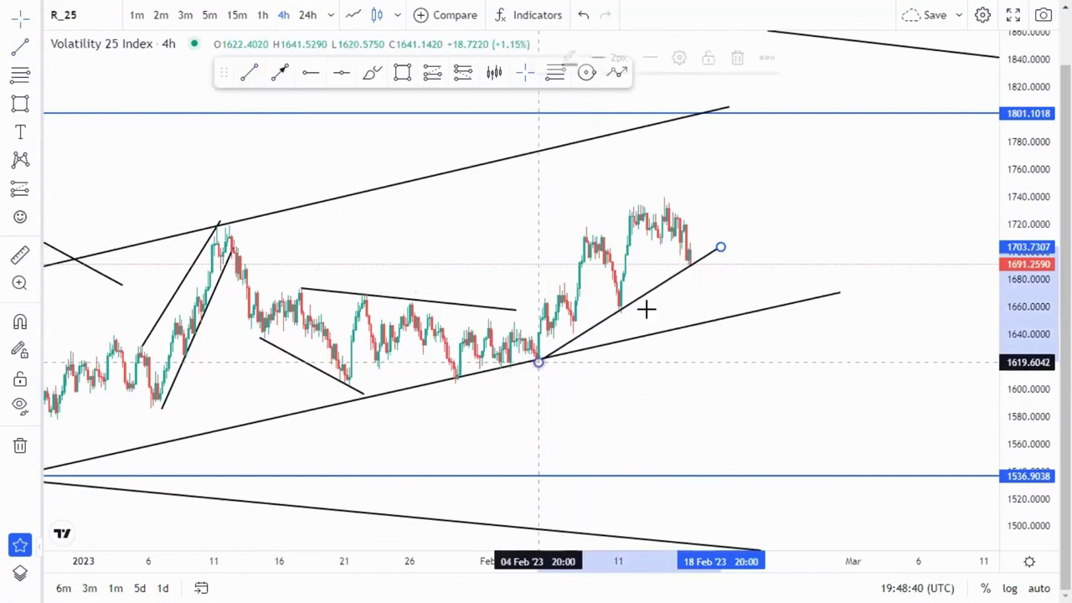
click(720, 232)
drag(720, 251, 730, 242)
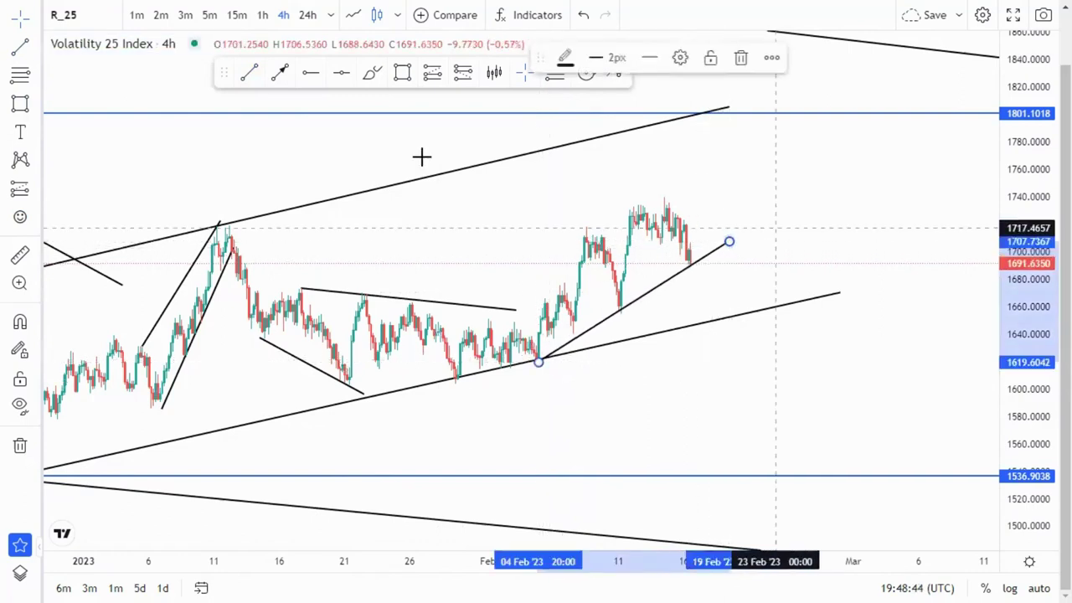
click(716, 218)
Draw a rising trend line over the February highs to form a channel, and delete the declining line over the late-January highs.
click(250, 73)
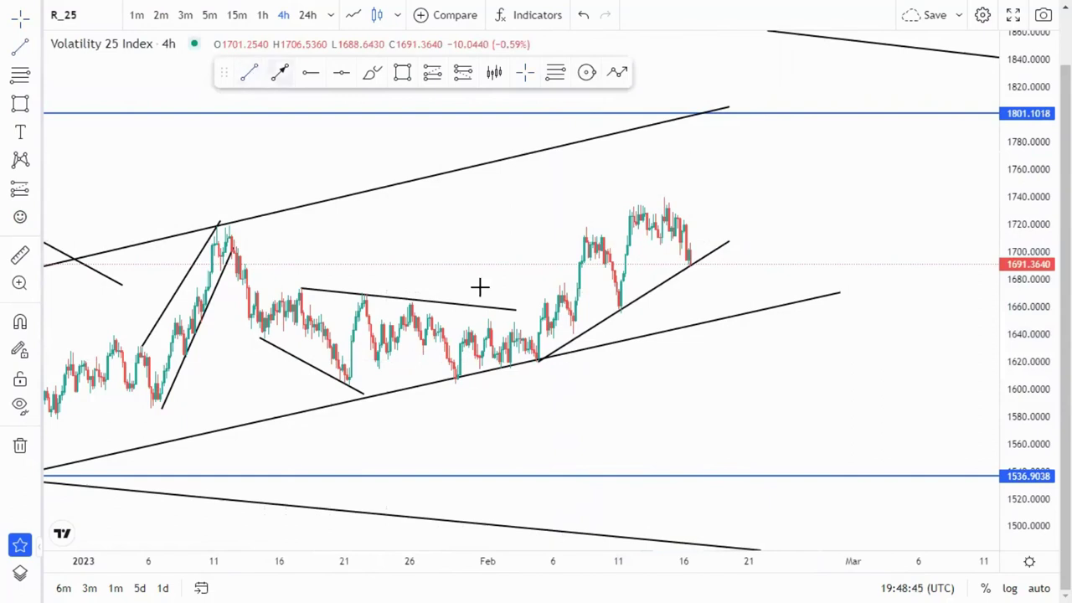
click(429, 314)
click(692, 171)
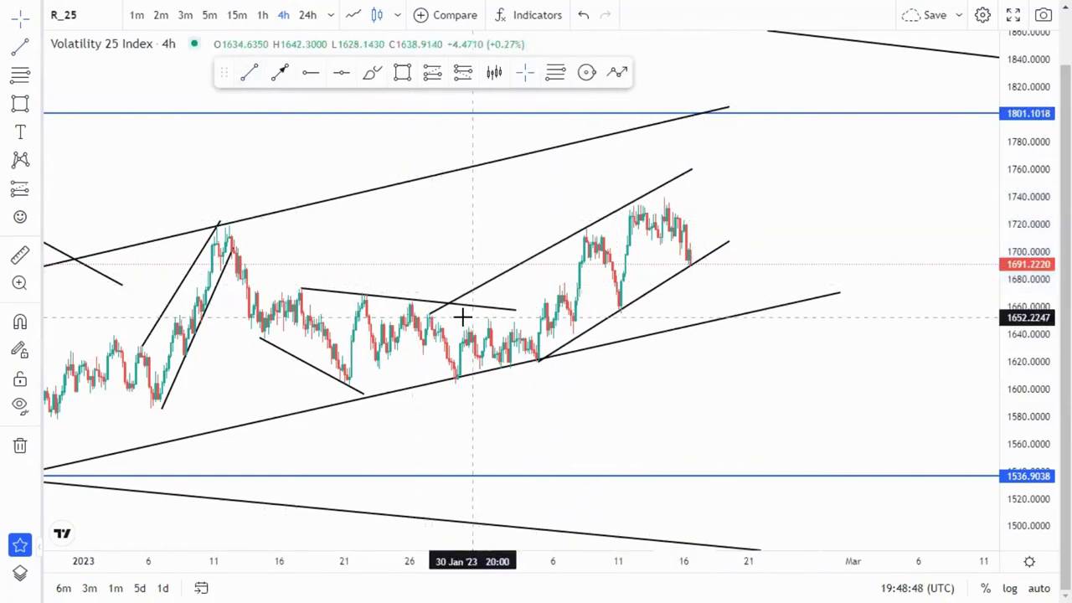
click(484, 308)
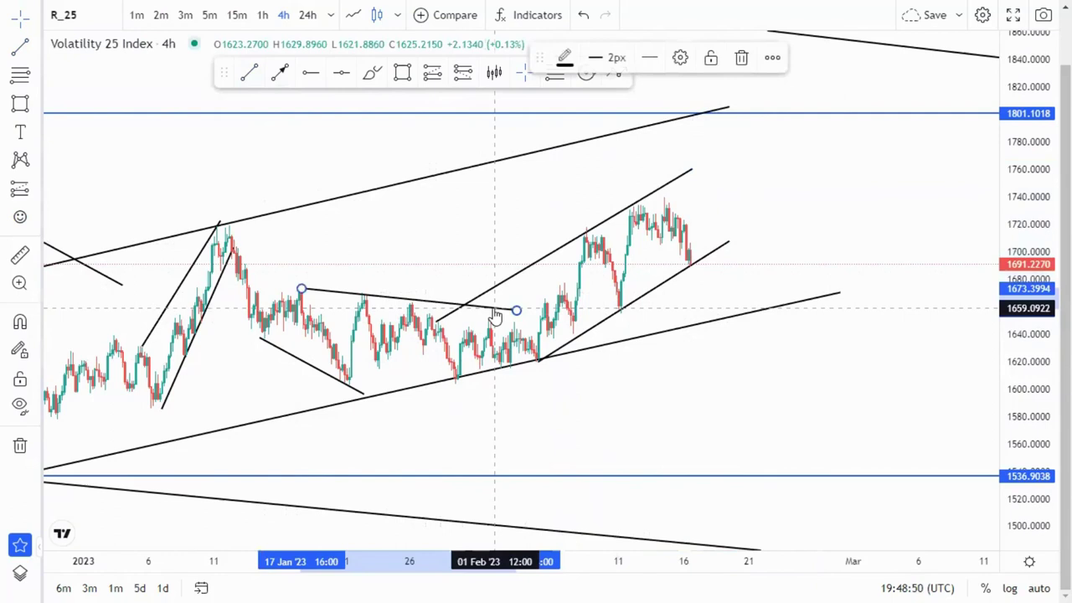
key(Delete)
drag(692, 170, 708, 161)
click(555, 280)
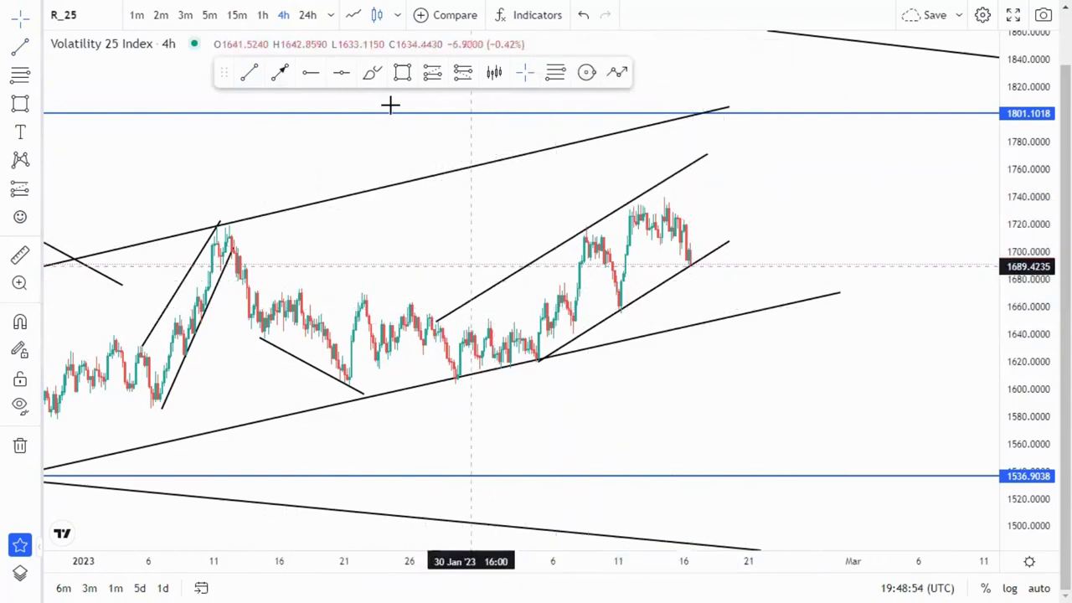
Draw an arrow from the current price at about 1694 up to about 1802.7, at the 1801.10 ray.
click(281, 73)
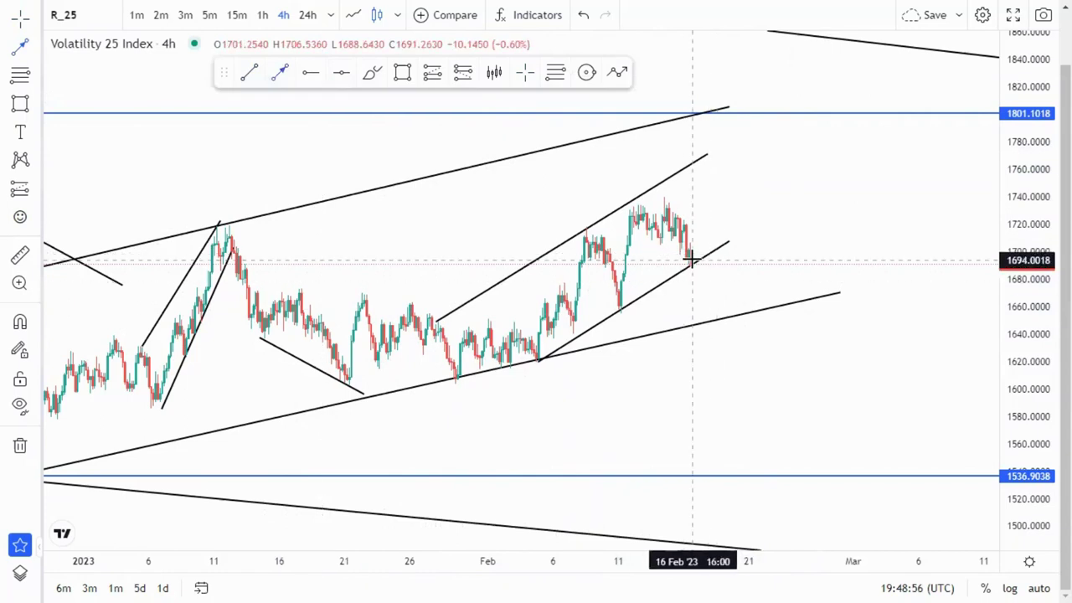
drag(708, 161, 718, 116)
click(718, 110)
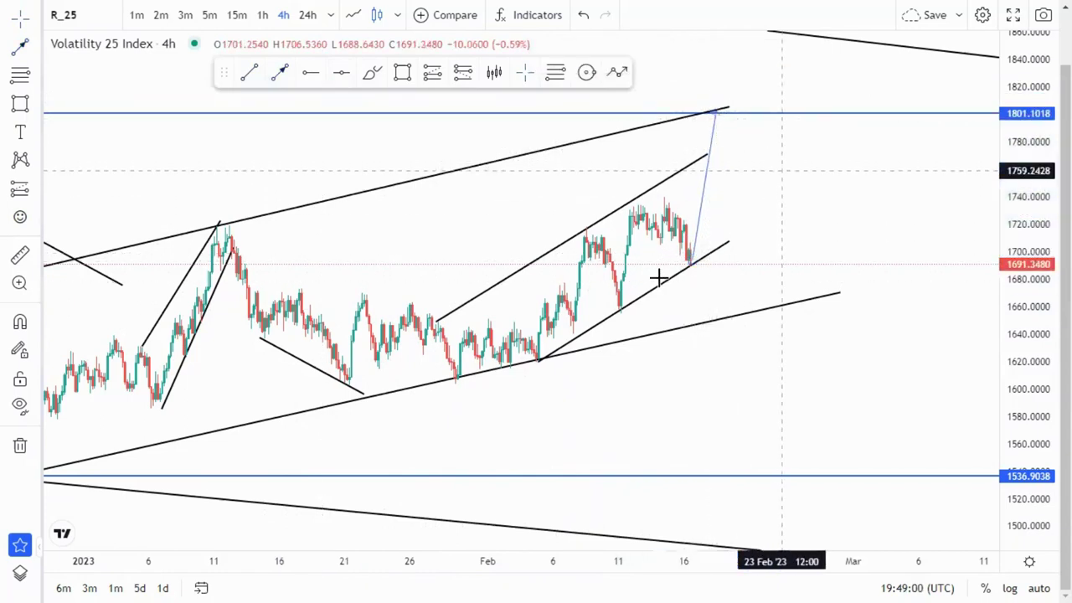
Circle the large rising channel's December and January upper-line touches and the 1801.10 target with the brush, and remove the circles again.
scroll(718, 398, down, 3)
click(371, 72)
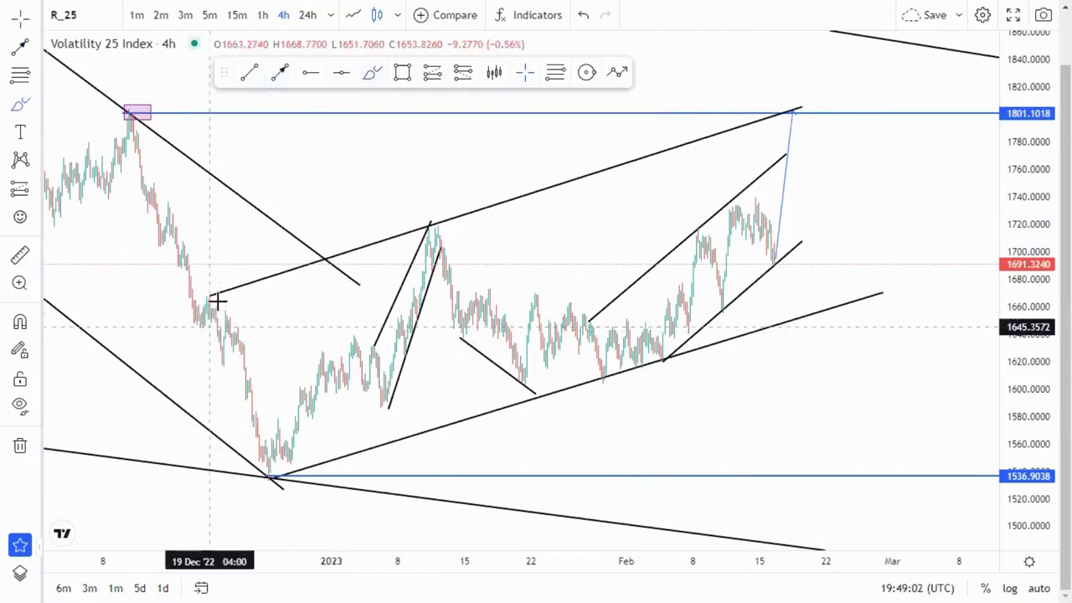
drag(216, 289, 256, 285)
drag(446, 215, 455, 211)
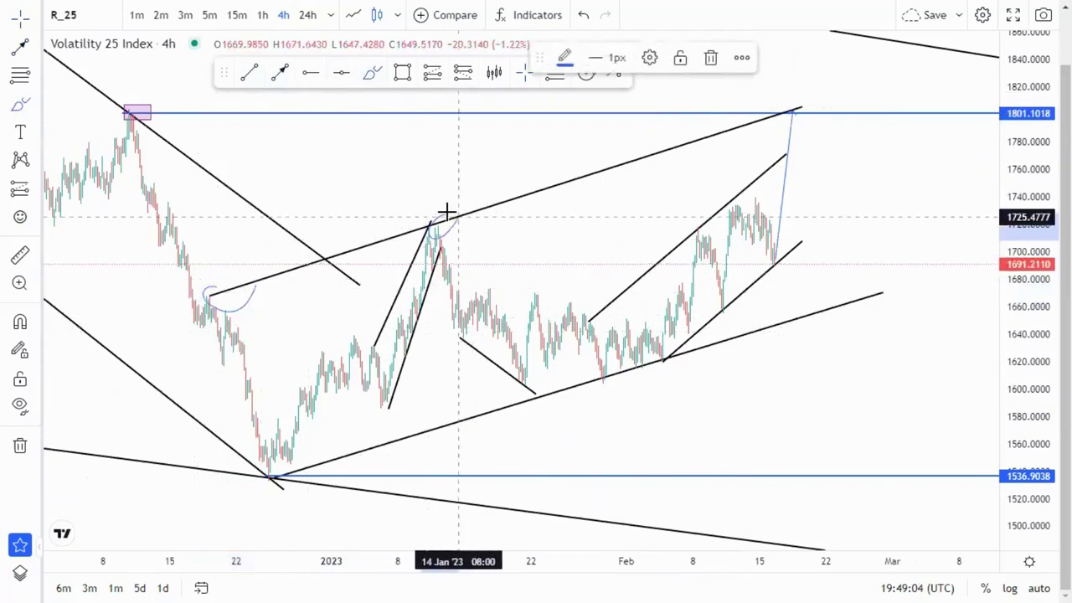
drag(796, 100, 805, 98)
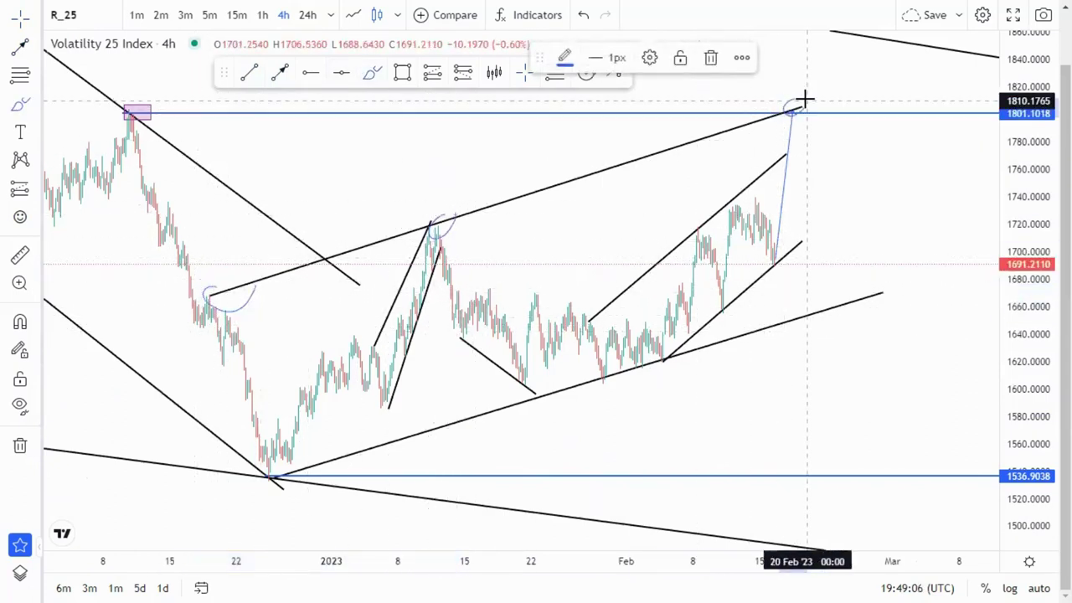
click(712, 57)
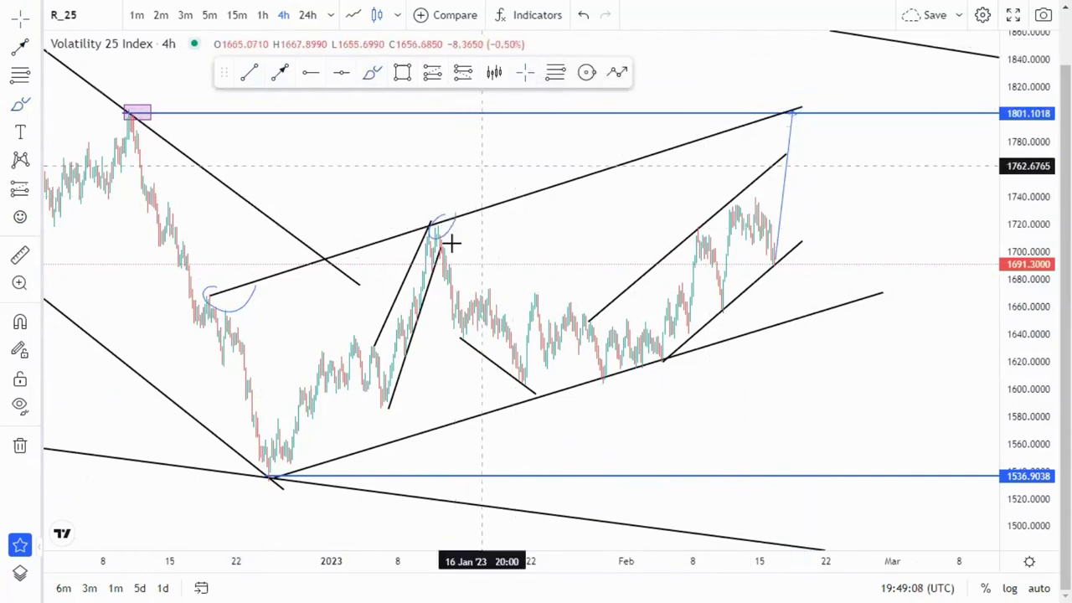
key(ctrl+z)
key(ctrl+z)
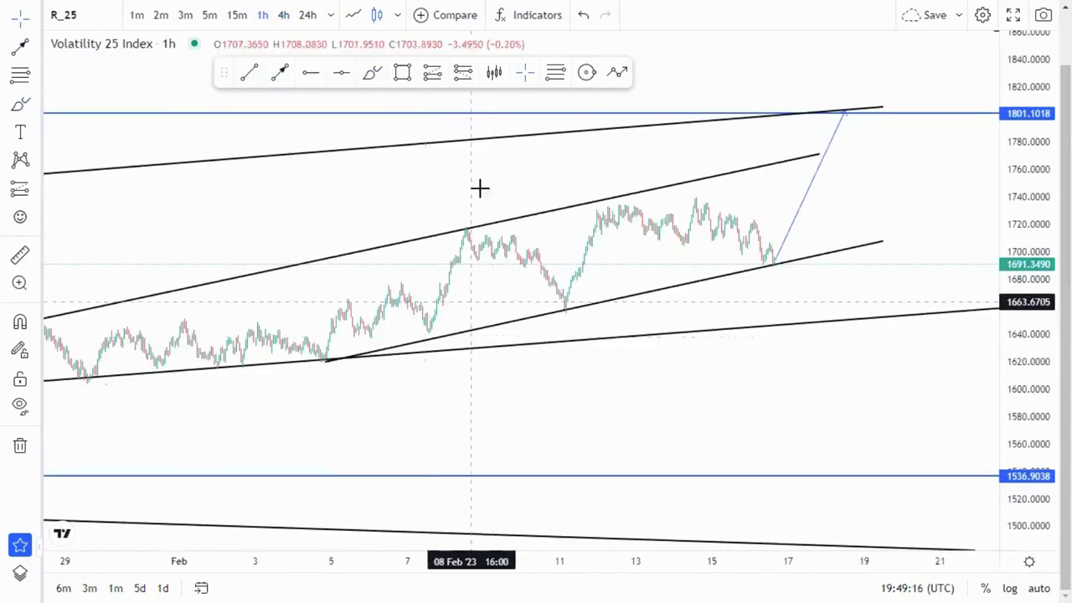
On the 1h timeframe, delete the projection arrow and fine-tune the end points of the February channel's lower trend line.
click(805, 210)
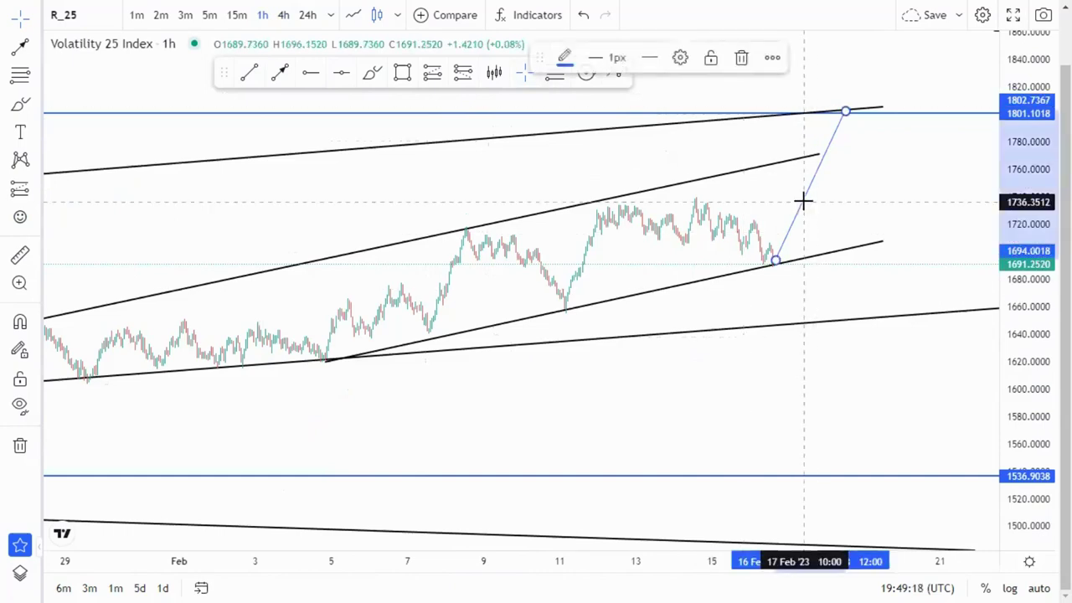
key(Delete)
scroll(969, 311, up, 5)
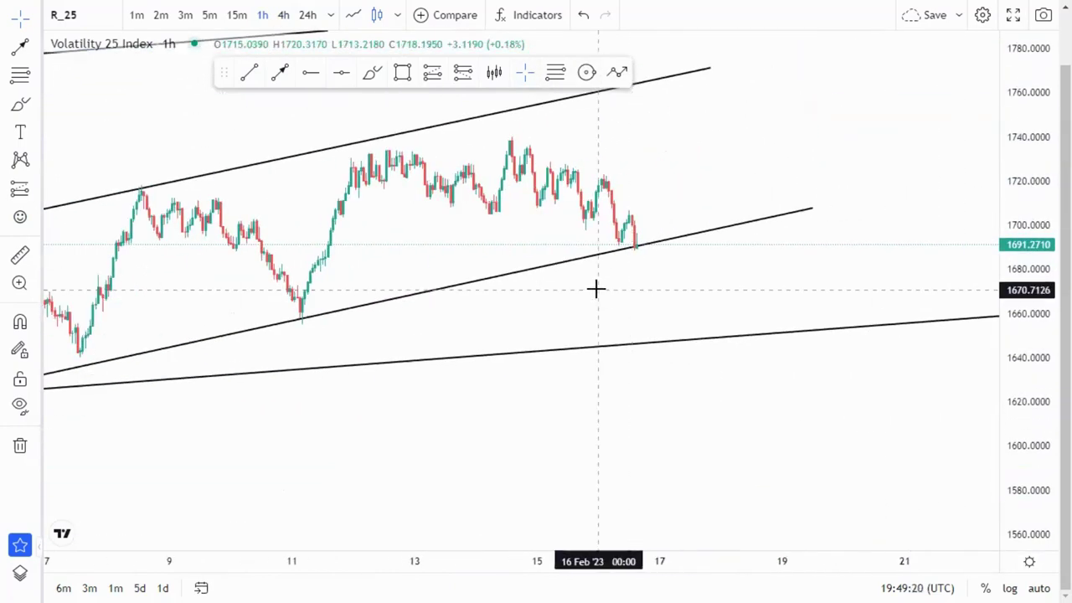
scroll(749, 296, down, 3)
drag(853, 239, 876, 243)
drag(673, 466, 729, 446)
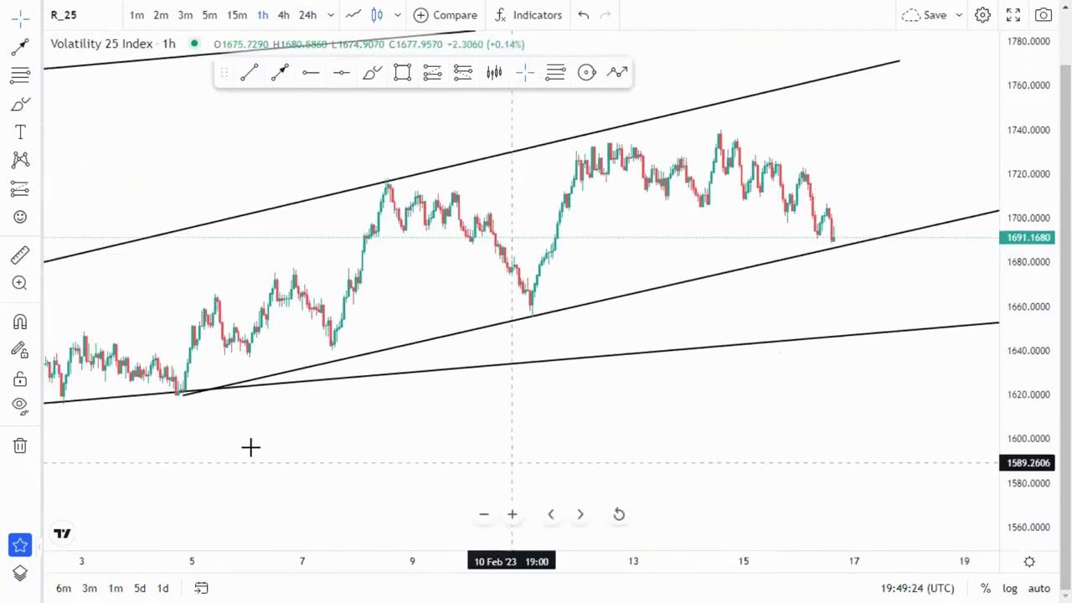
drag(185, 397, 181, 395)
click(377, 436)
Circle with the brush the three lows at the February channel's lower line, around 5, 11 and 16 February.
scroll(621, 452, up, 2)
drag(1010, 421, 1011, 301)
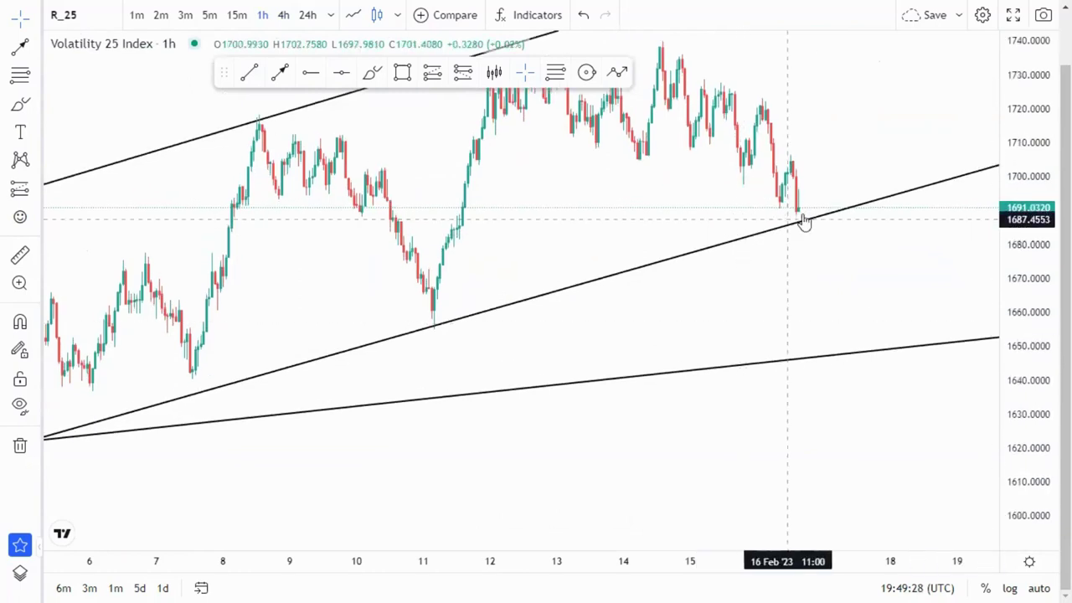
drag(787, 257, 868, 271)
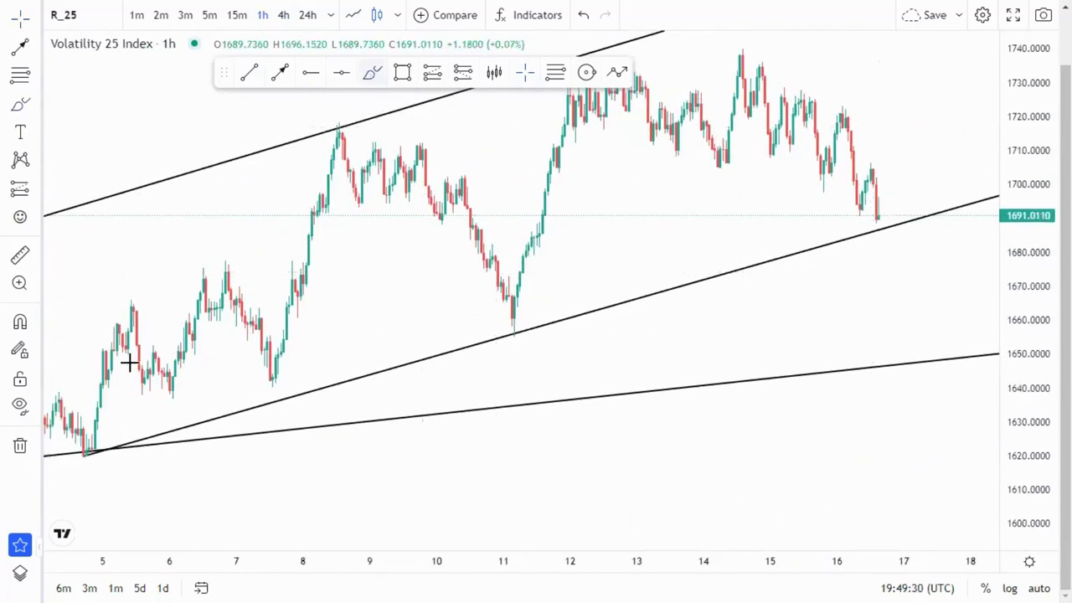
click(89, 449)
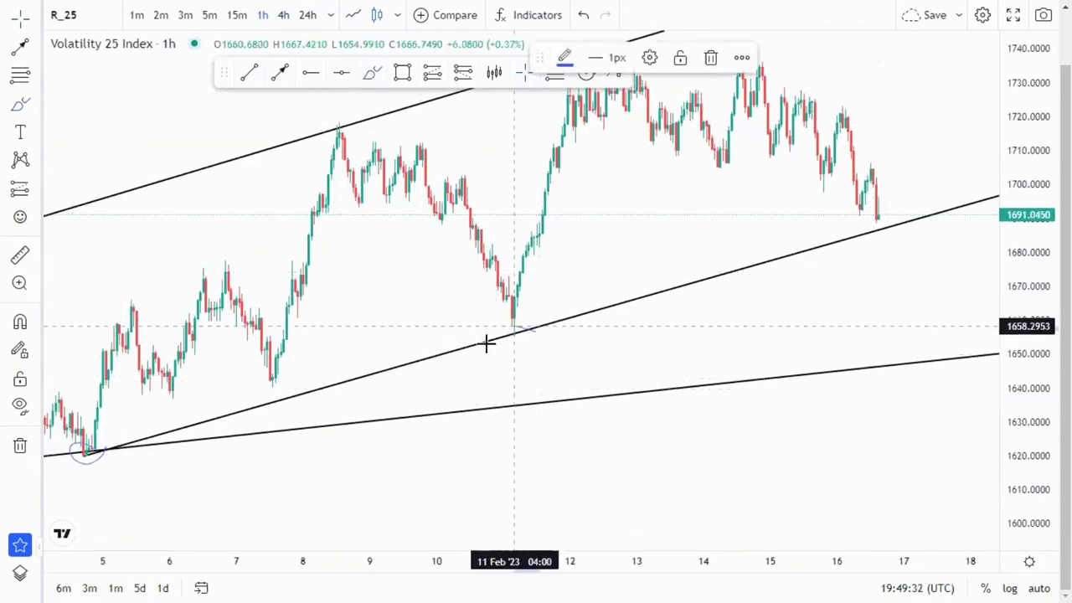
drag(485, 343, 528, 331)
drag(883, 213, 881, 217)
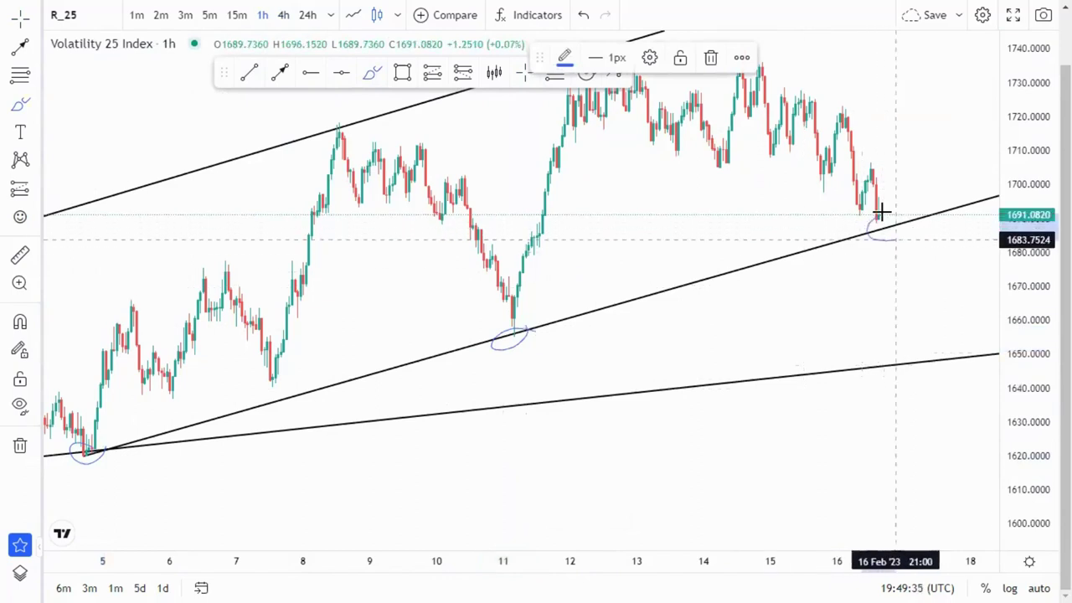
Delete the brush circles around the 16 February and 11 February lows.
click(711, 58)
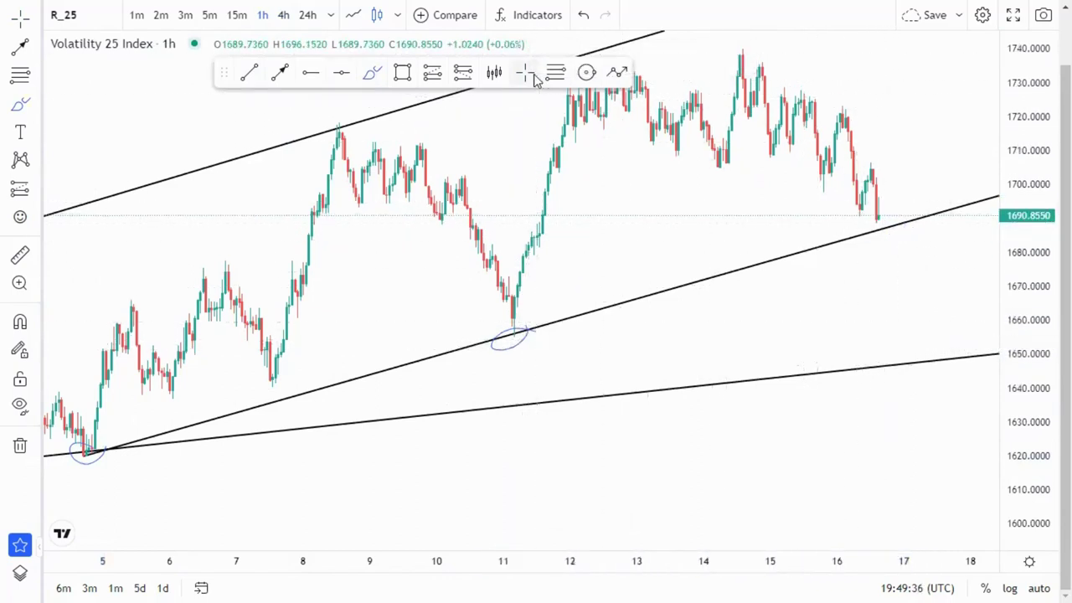
click(528, 339)
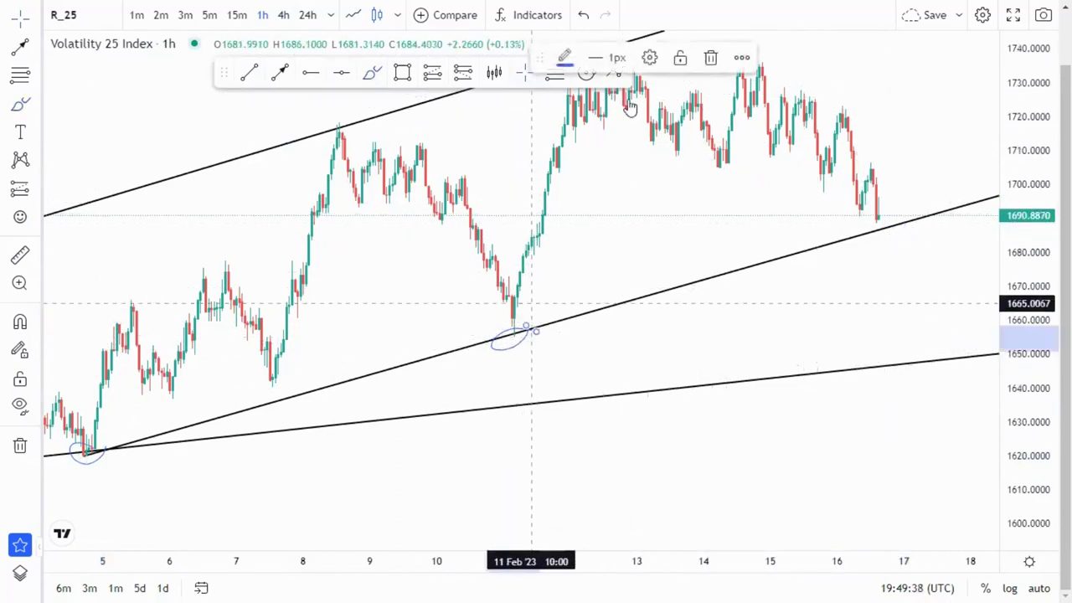
click(712, 56)
Copy the candles around the 11 February low as a bars pattern and place it at the current price on the lower trend line.
drag(503, 291, 527, 328)
mouse_move(511, 276)
mouse_down()
mouse_move(590, 272)
mouse_move(898, 209)
mouse_move(882, 192)
mouse_up()
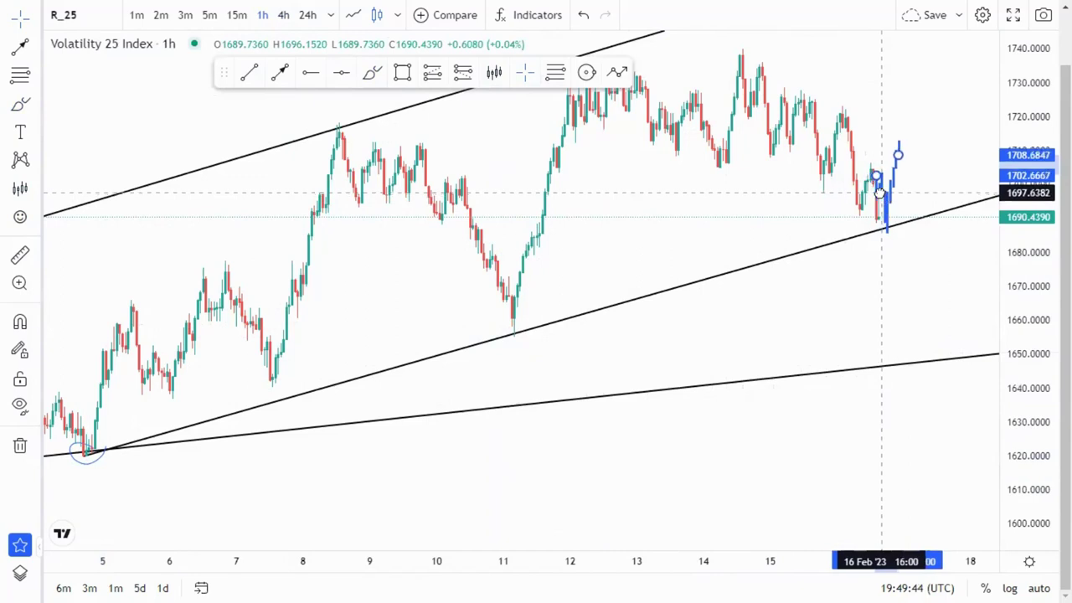
Add a long position at the projected bars and move it to the 11 February low with its entry at about 1667.1.
drag(865, 323, 731, 426)
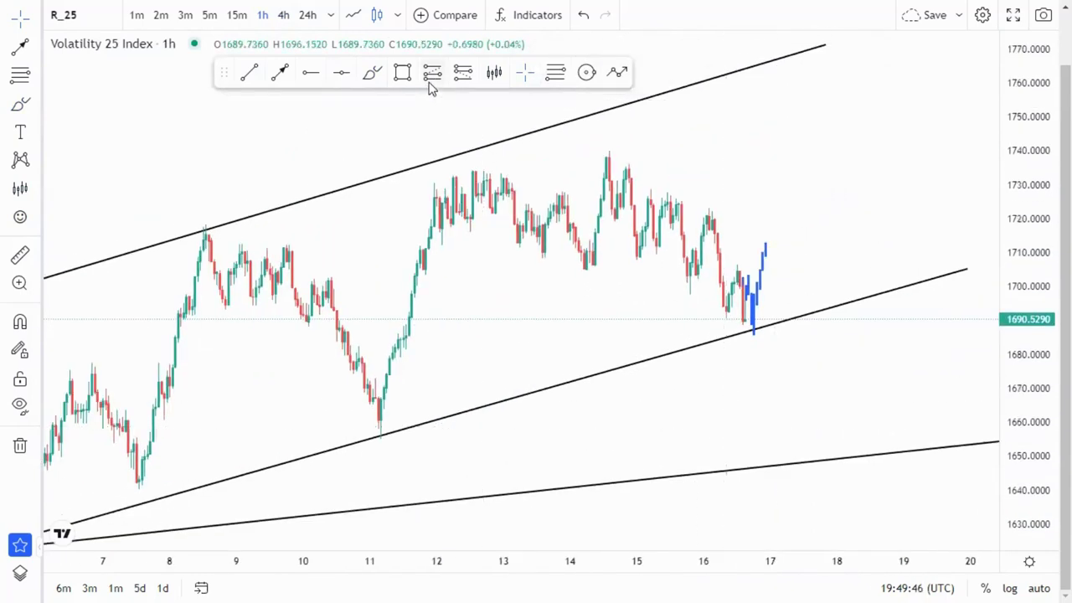
click(432, 74)
click(754, 303)
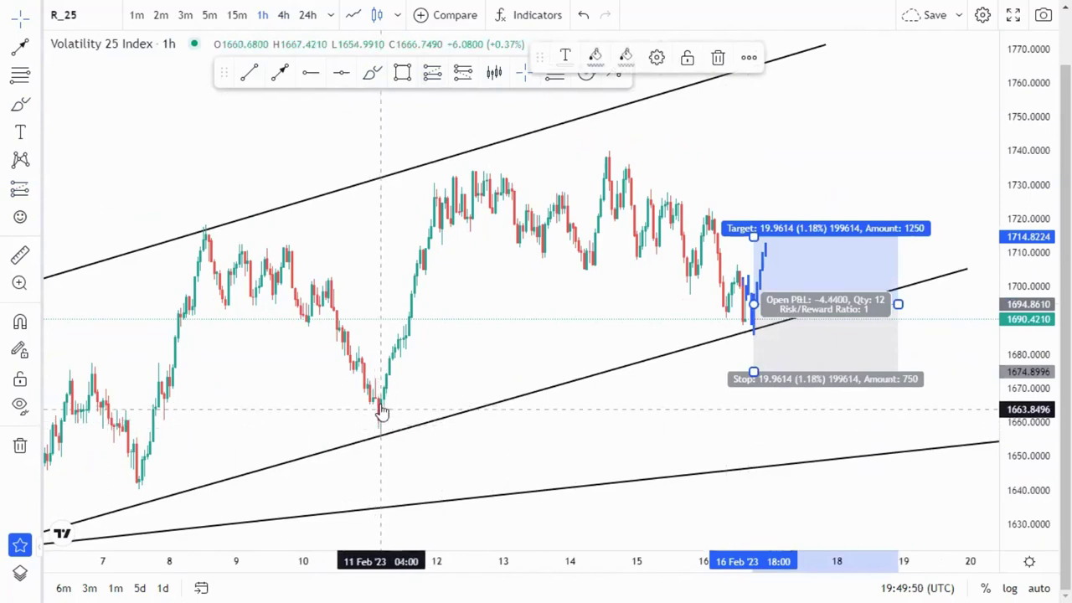
drag(778, 313, 424, 398)
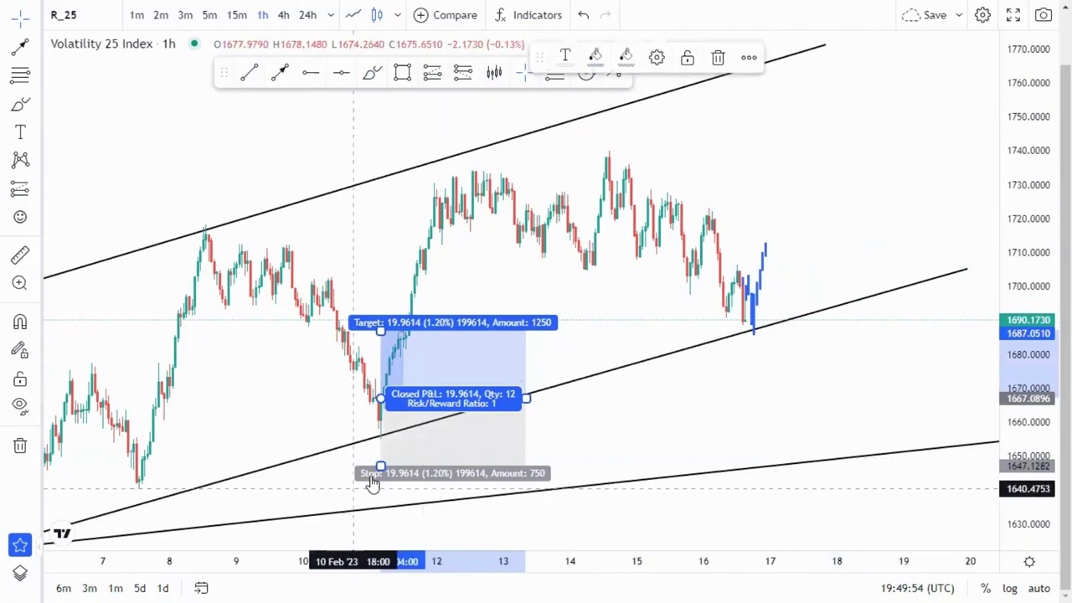
Set the long position's stop to about 1653.4 and its target to about 1737.2 at the upper channel line.
drag(381, 466, 381, 445)
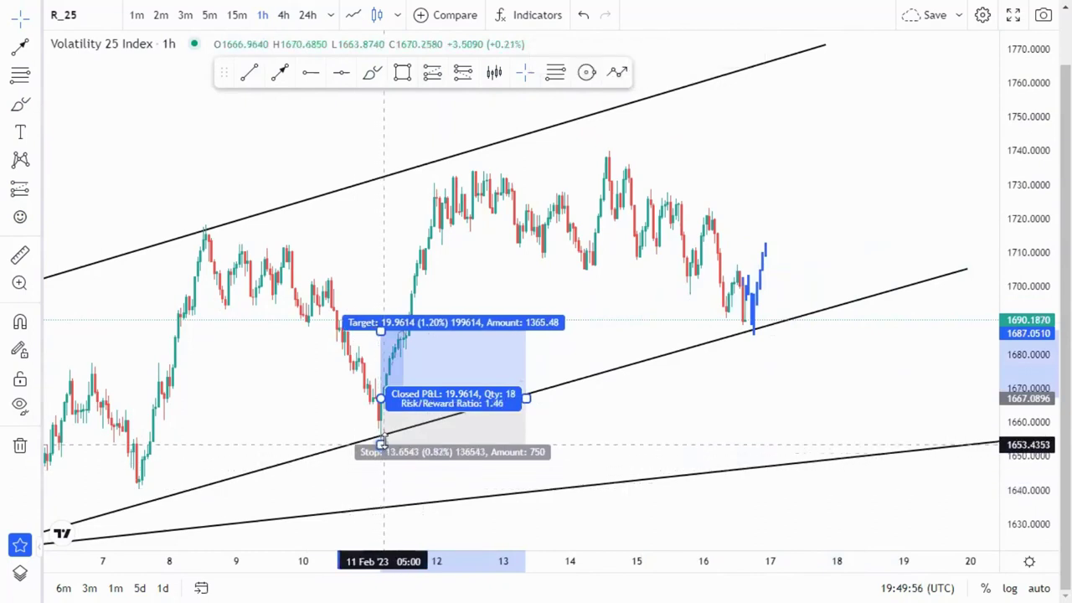
drag(394, 325, 424, 159)
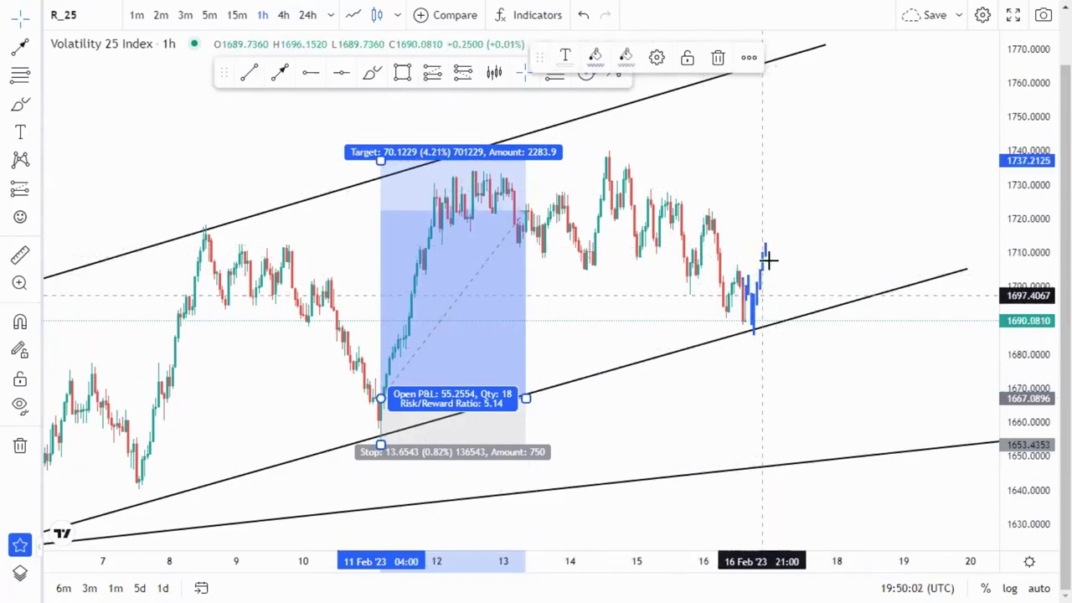
Delete the projected bars pattern and the long position from the chart.
click(757, 289)
click(657, 57)
mouse_move(450, 347)
mouse_down()
mouse_move(681, 304)
mouse_move(778, 307)
mouse_move(807, 265)
mouse_up()
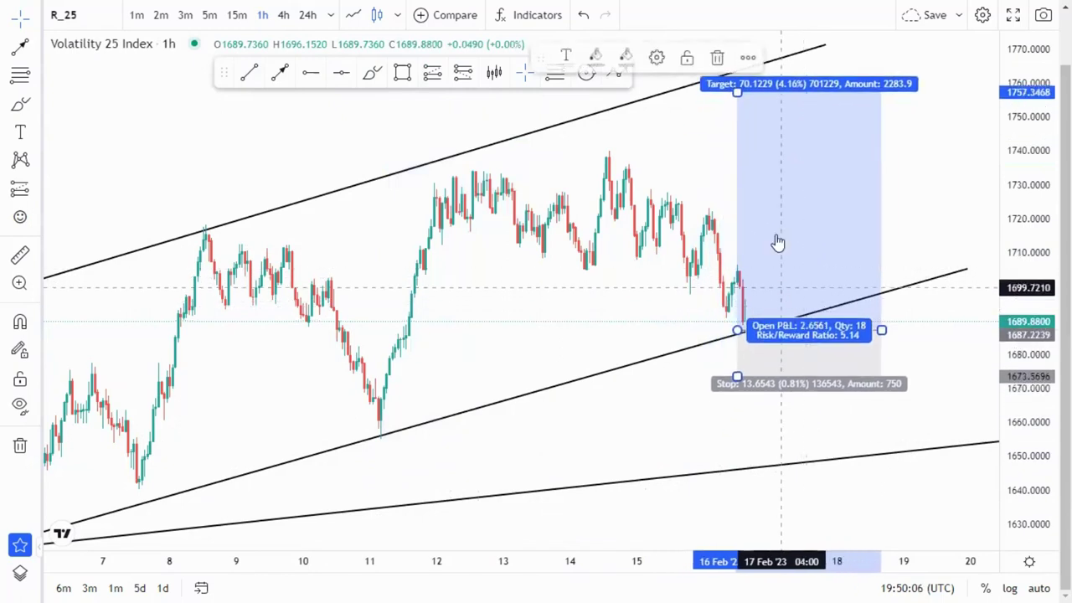
click(722, 57)
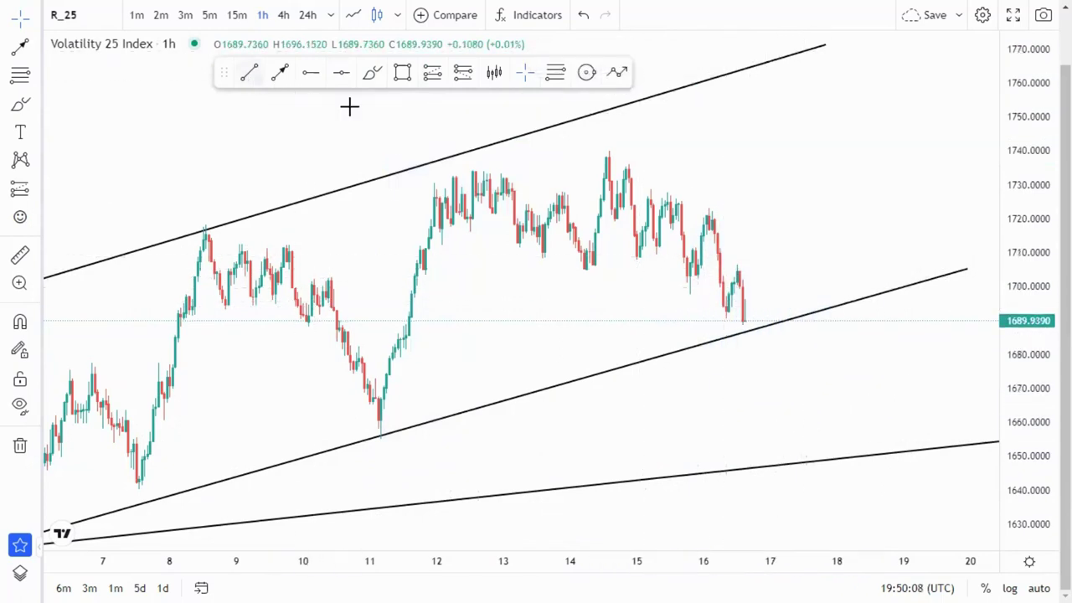
Draw falling trend lines below and above the 14–16 February decline, and a horizontal ray from its high at about 1739.8.
click(745, 328)
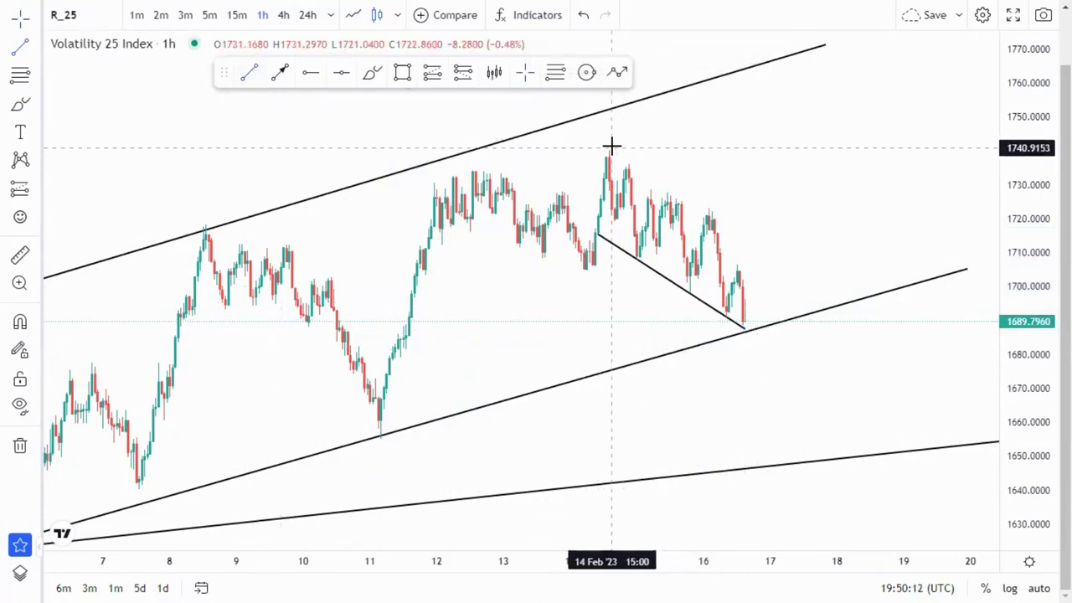
click(798, 262)
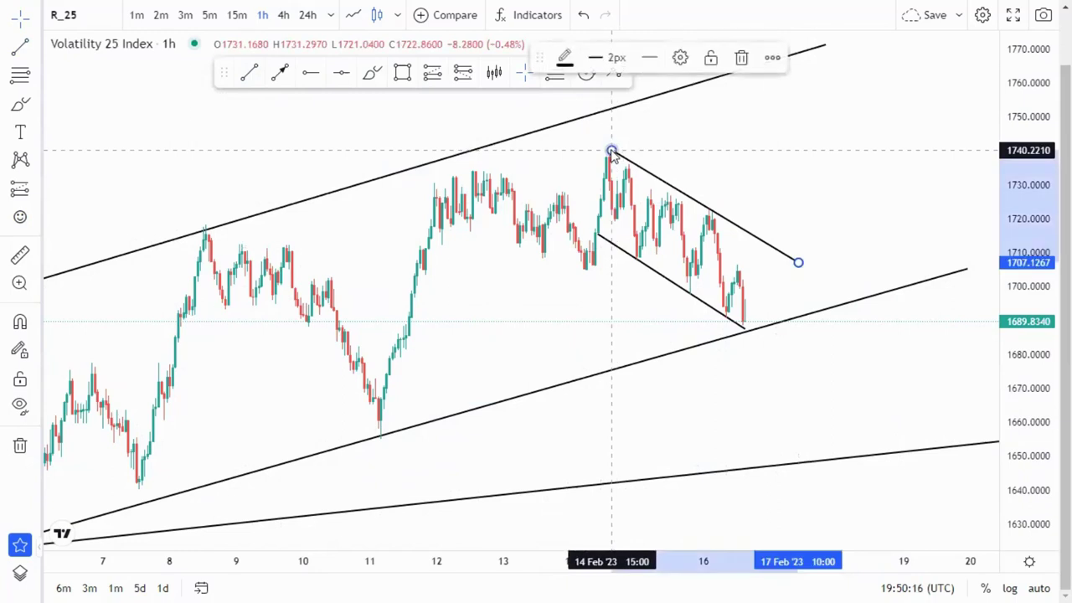
drag(610, 152, 610, 153)
click(308, 75)
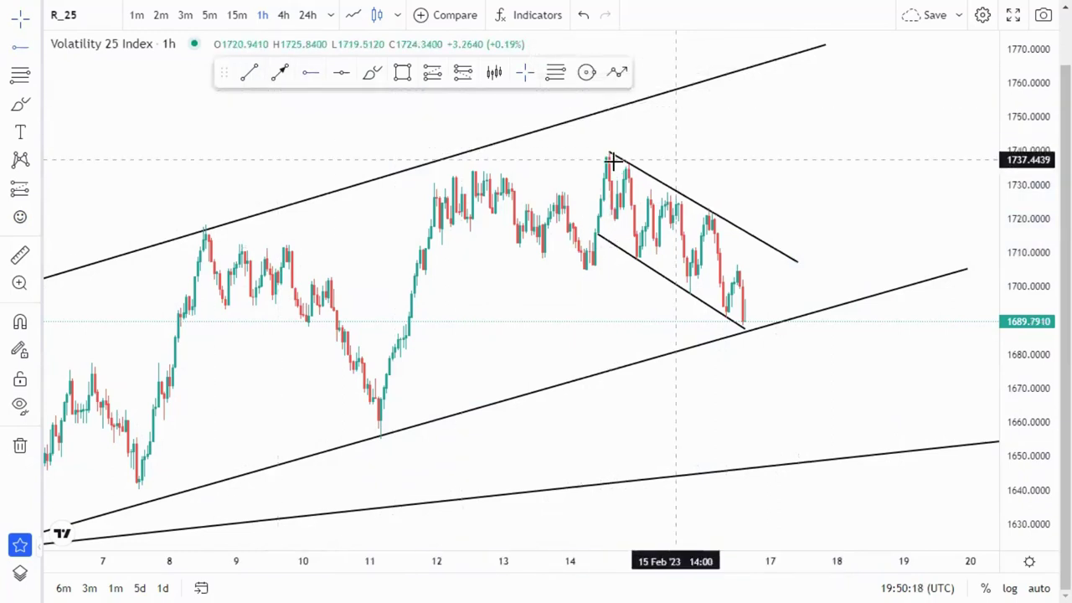
click(612, 151)
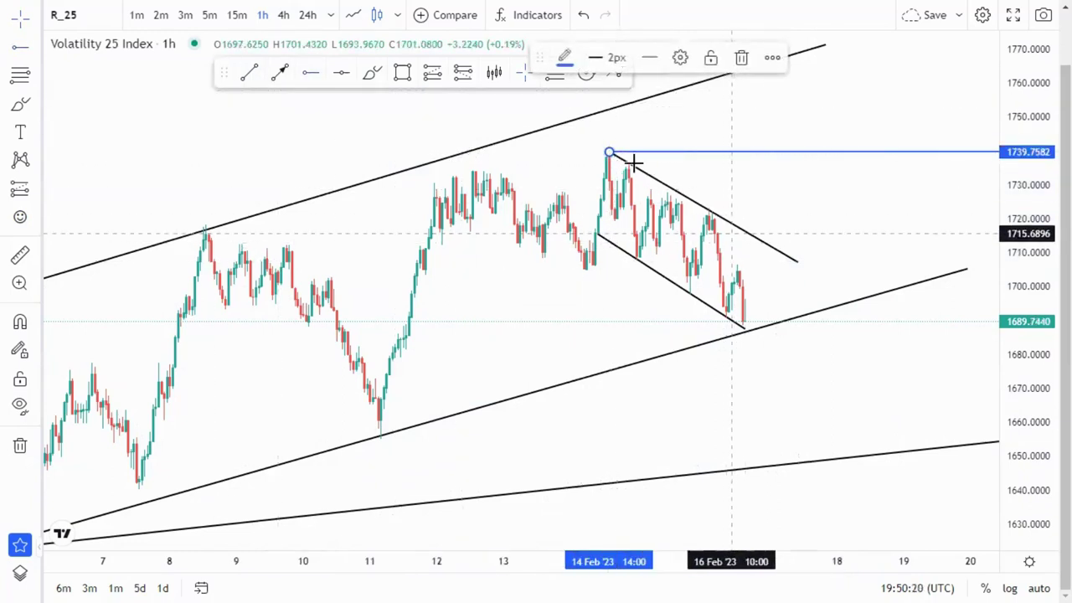
click(373, 73)
mouse_move(706, 177)
mouse_down()
mouse_move(642, 151)
mouse_move(726, 366)
mouse_move(708, 183)
mouse_up()
click(698, 58)
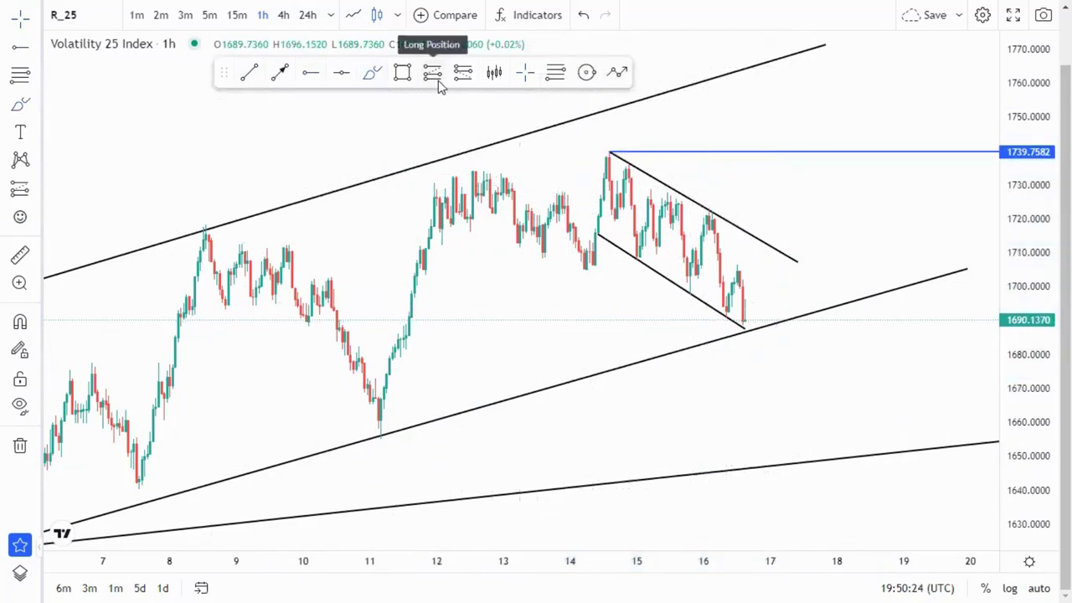
Add a long position at the 16 February low with entry about 1690.9, stop about 1682.4 and target about 1764.3.
click(440, 79)
click(745, 317)
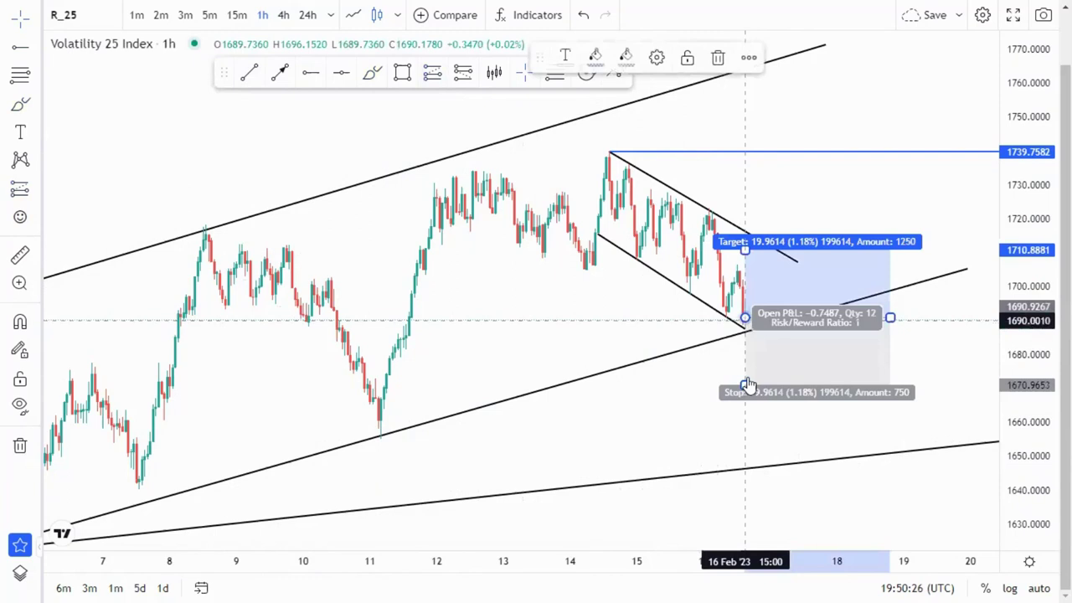
drag(745, 385, 746, 347)
drag(745, 249, 753, 68)
click(676, 456)
Raise the long position's target to about 1802.6 and further to the long-term falling trend line at about 1866.4.
scroll(745, 460, down, 4)
drag(1012, 289, 1007, 510)
drag(915, 495, 718, 535)
drag(1039, 424, 1031, 173)
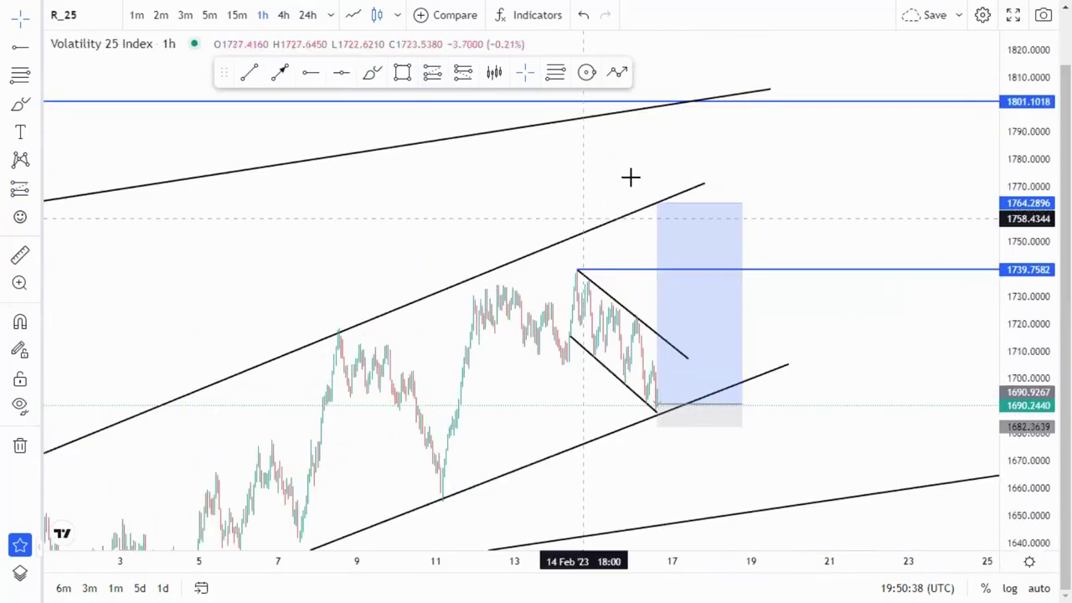
drag(658, 202, 665, 99)
drag(891, 176, 922, 244)
drag(1024, 126, 1023, 316)
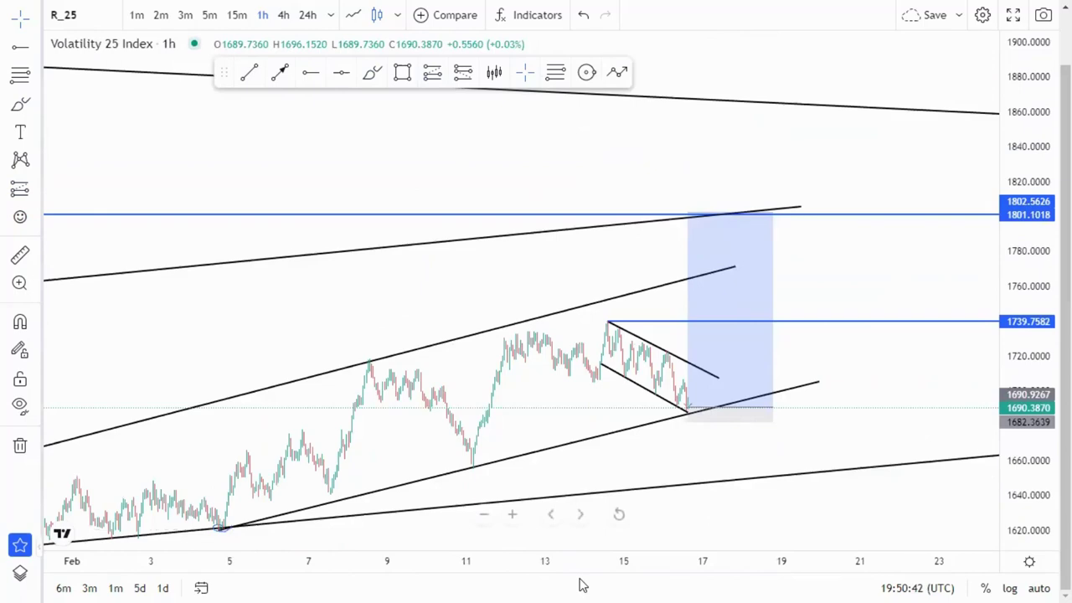
scroll(876, 545, down, 5)
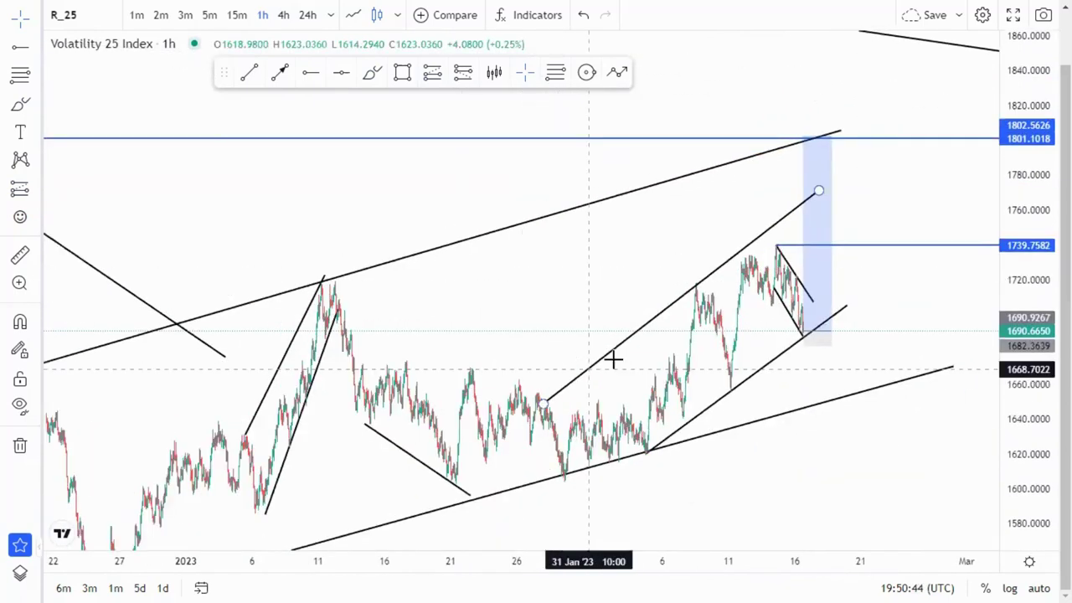
scroll(589, 369, down, 3)
drag(859, 224, 860, 170)
click(933, 302)
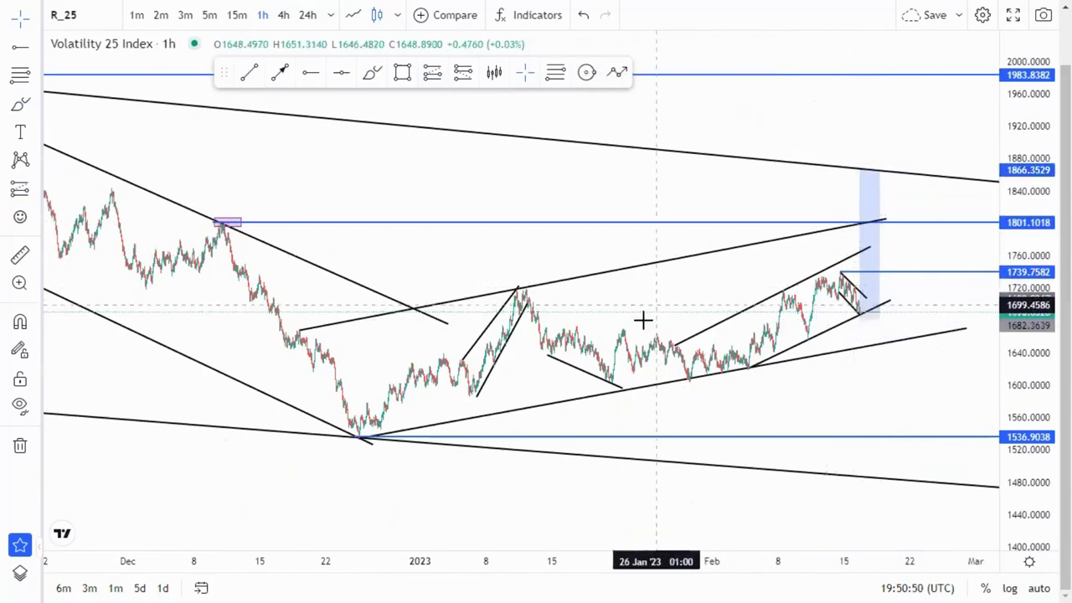
Delete the long position with the target at the long-term falling trend line.
scroll(642, 319, up, 3)
click(750, 246)
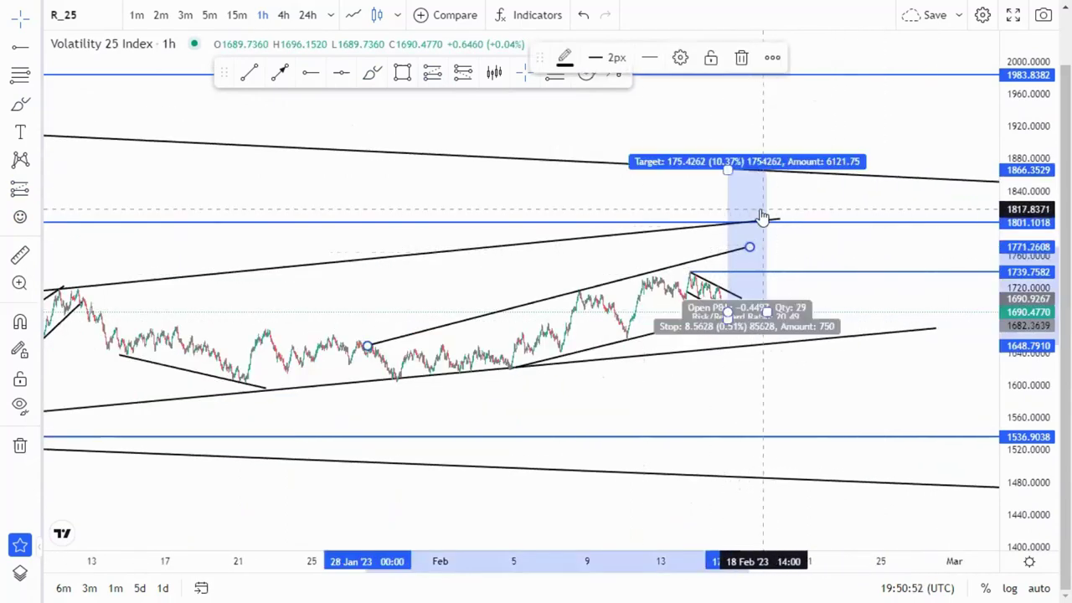
click(763, 216)
key(Delete)
Brush a projected bounce from the 16 February low ending in a small zigzag consolidation at about 1700–1705.
scroll(271, 211, up, 3)
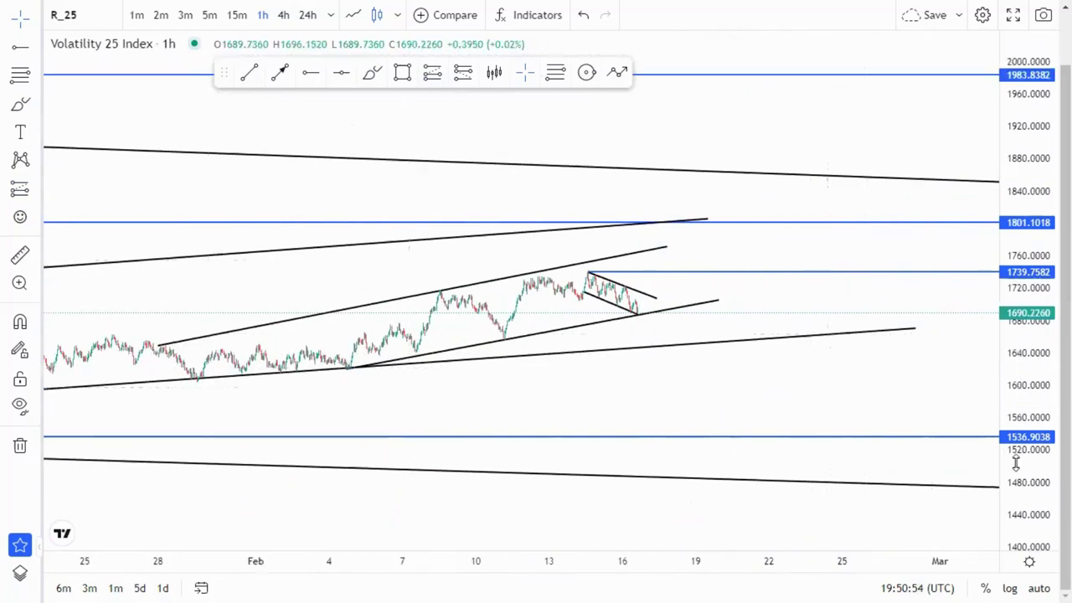
drag(1016, 464, 1016, 276)
scroll(624, 351, up, 3)
drag(484, 366, 874, 352)
scroll(668, 400, up, 8)
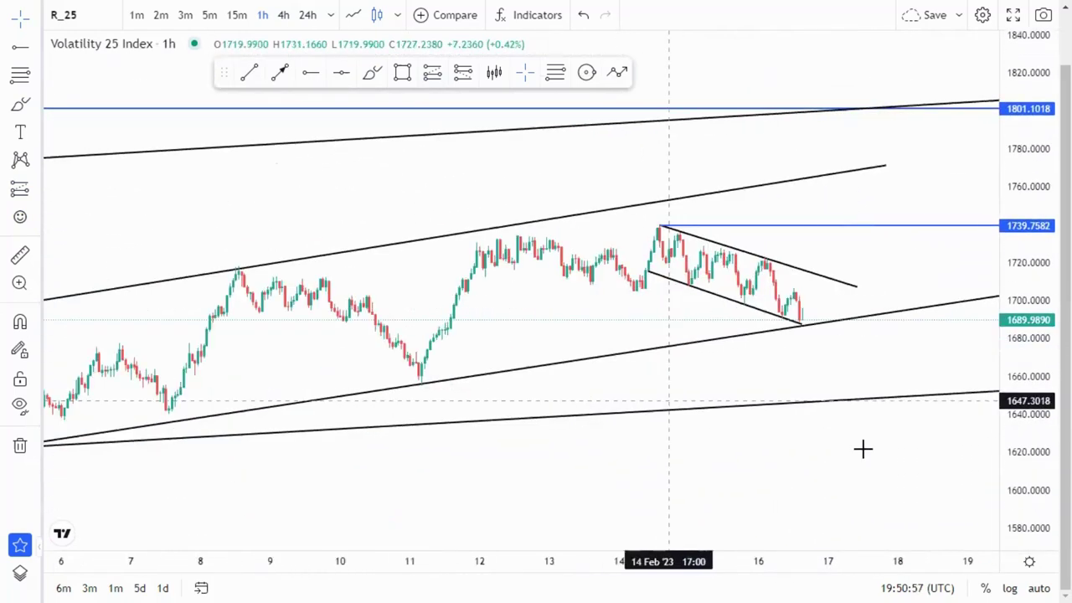
scroll(938, 383, up, 4)
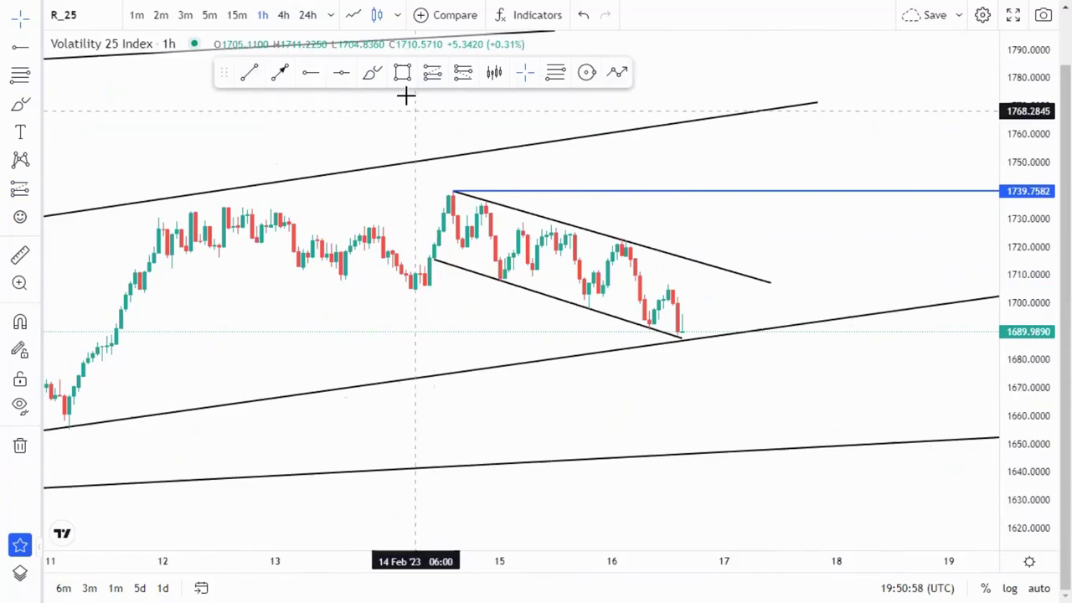
click(372, 77)
drag(683, 334, 688, 284)
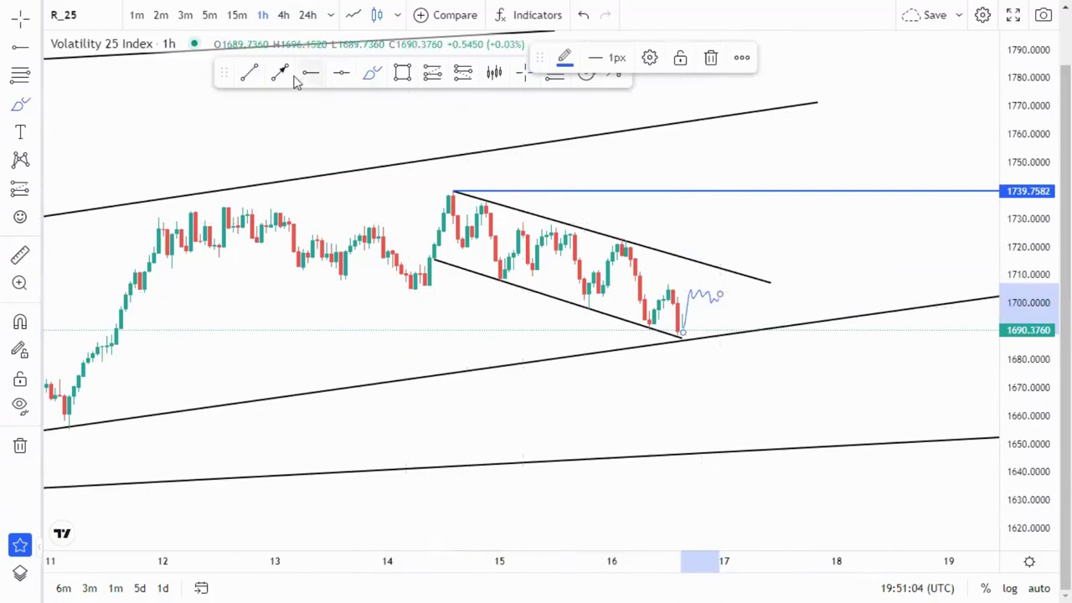
Draw two short falling trend lines below and above the brushed consolidation to mark a flag.
click(249, 74)
click(719, 304)
click(252, 74)
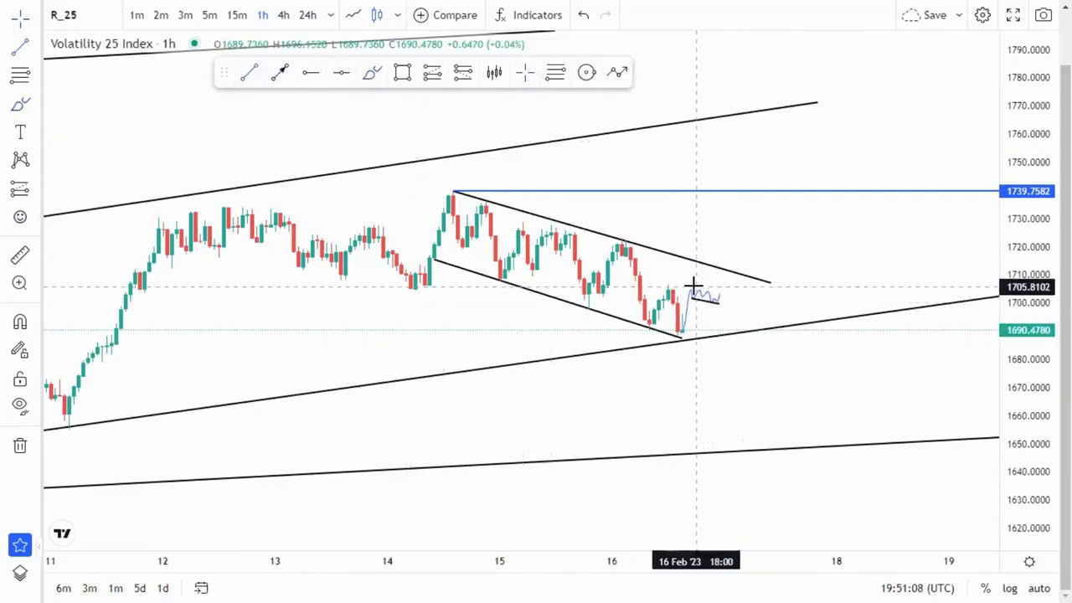
click(723, 295)
Add a long position at the flag with entry about 1706.1, stop about 1696.6 and target about 1763.5.
click(415, 153)
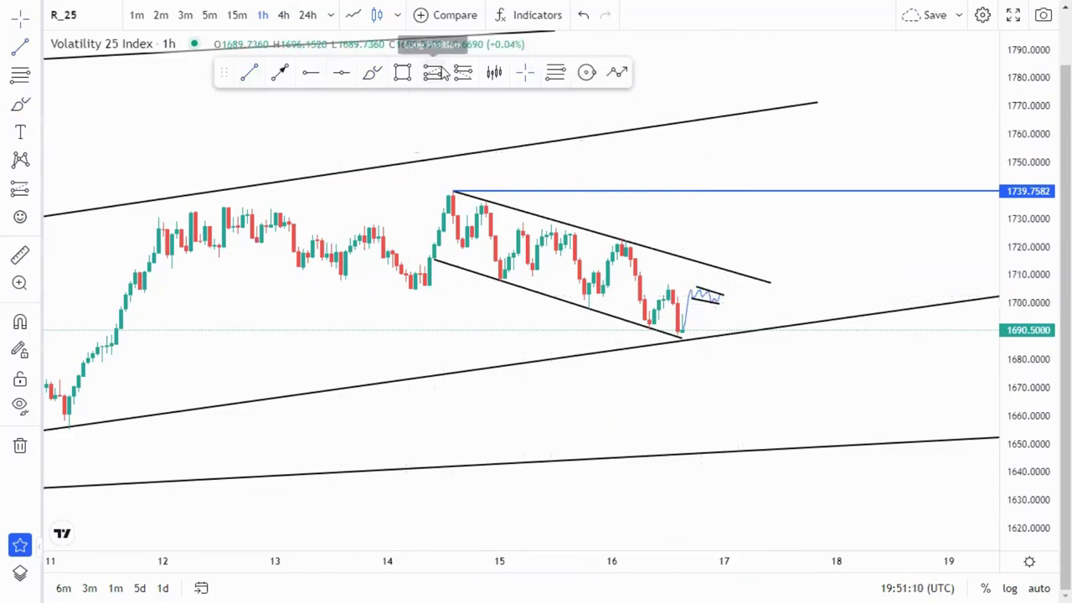
click(720, 286)
drag(720, 339, 720, 312)
drag(719, 238, 726, 124)
drag(657, 150, 645, 177)
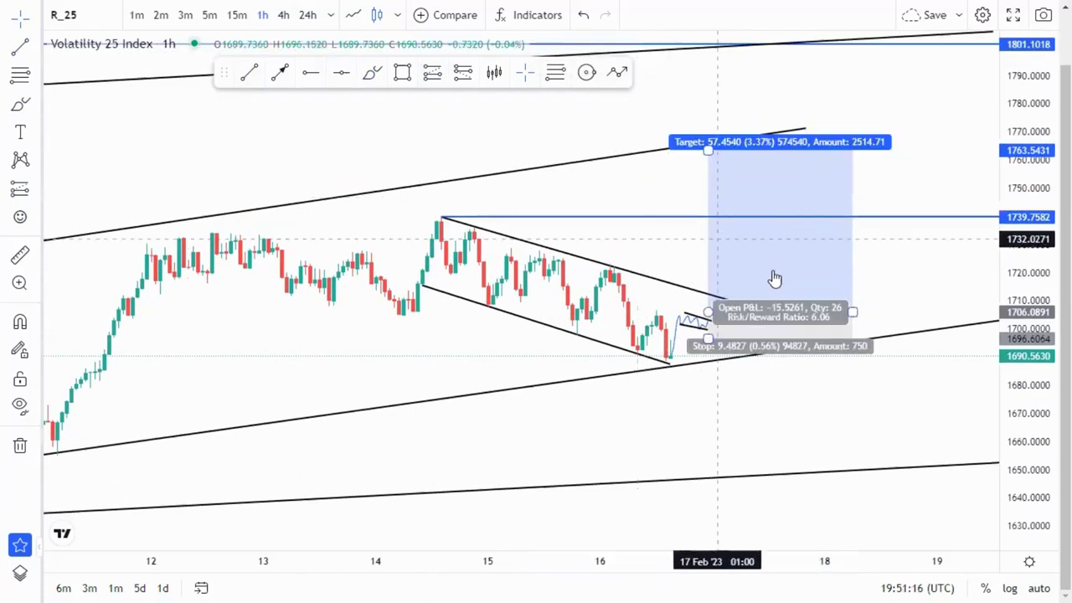
Delete the flag's long position and clear the brushed bounce with its short trend lines.
click(774, 279)
key(Delete)
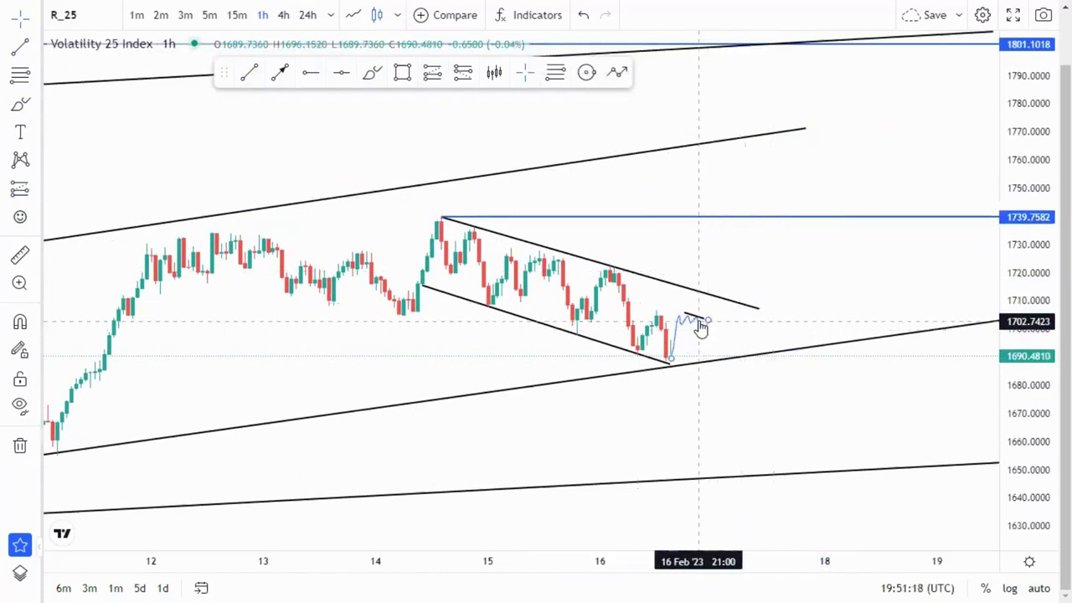
Switch the chart to 15 minutes and extend the falling channel's lower line just past the rising trend line.
click(237, 14)
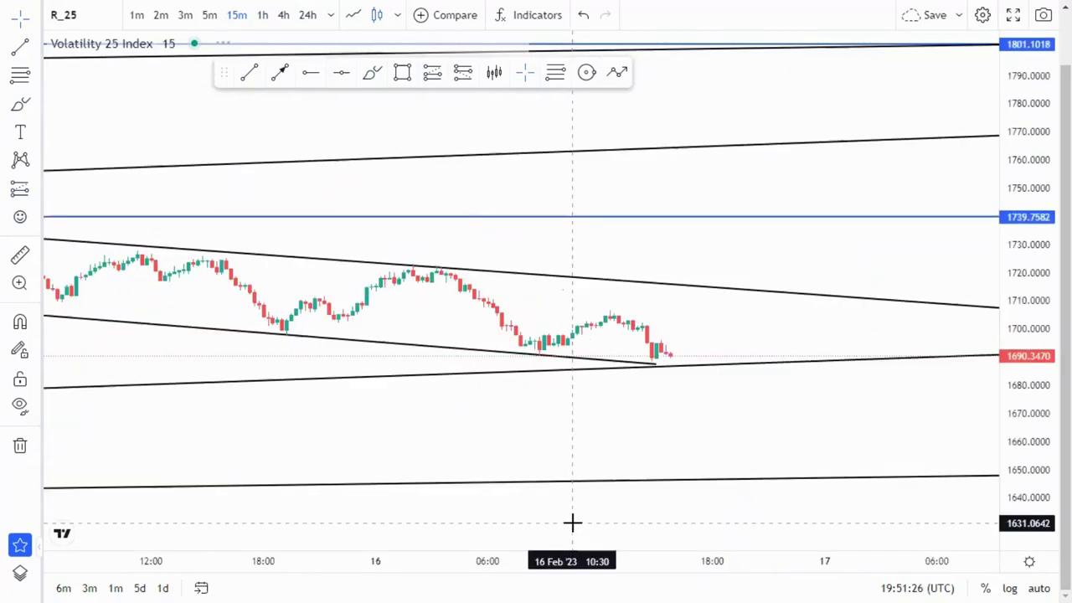
scroll(573, 522, down, 8)
drag(1034, 456, 1023, 316)
drag(532, 373, 308, 296)
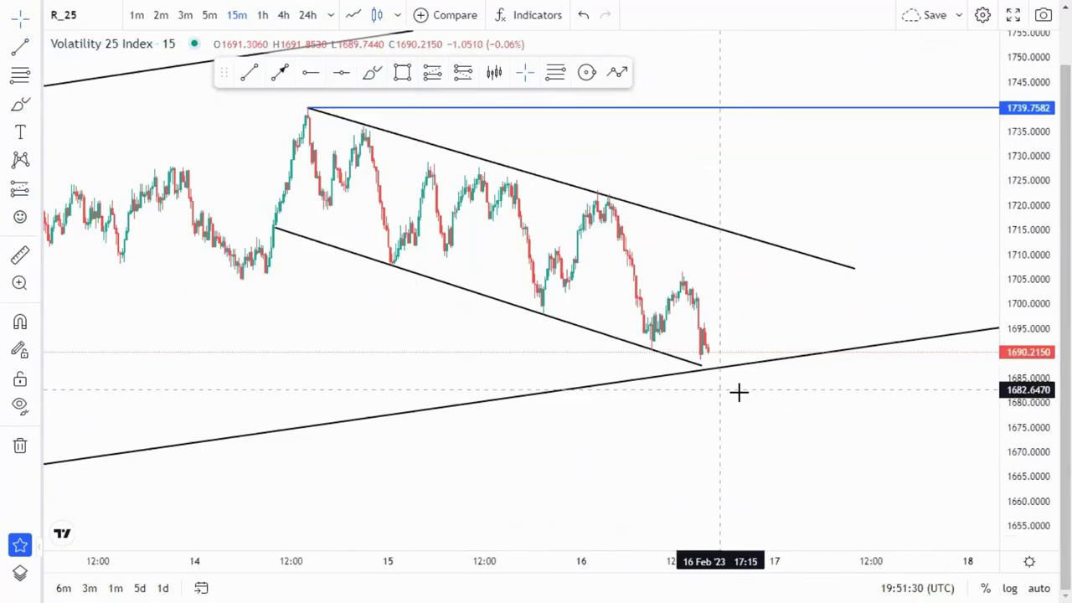
drag(704, 369, 722, 371)
Place a horizontal ray at the 16 February low, at about 1688.5.
drag(813, 422, 734, 233)
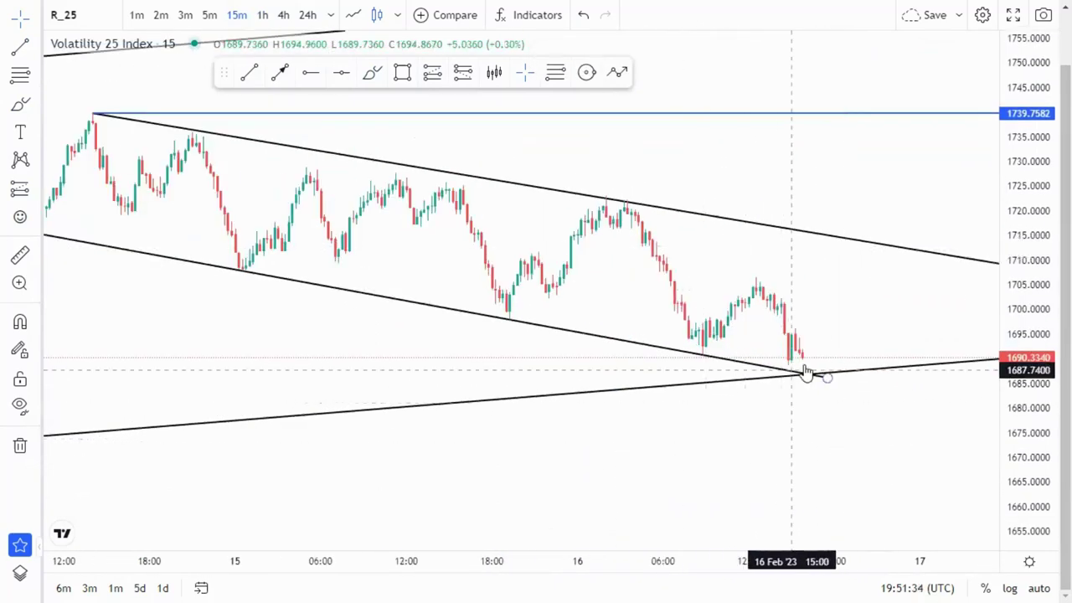
drag(764, 428, 671, 426)
click(311, 74)
click(686, 369)
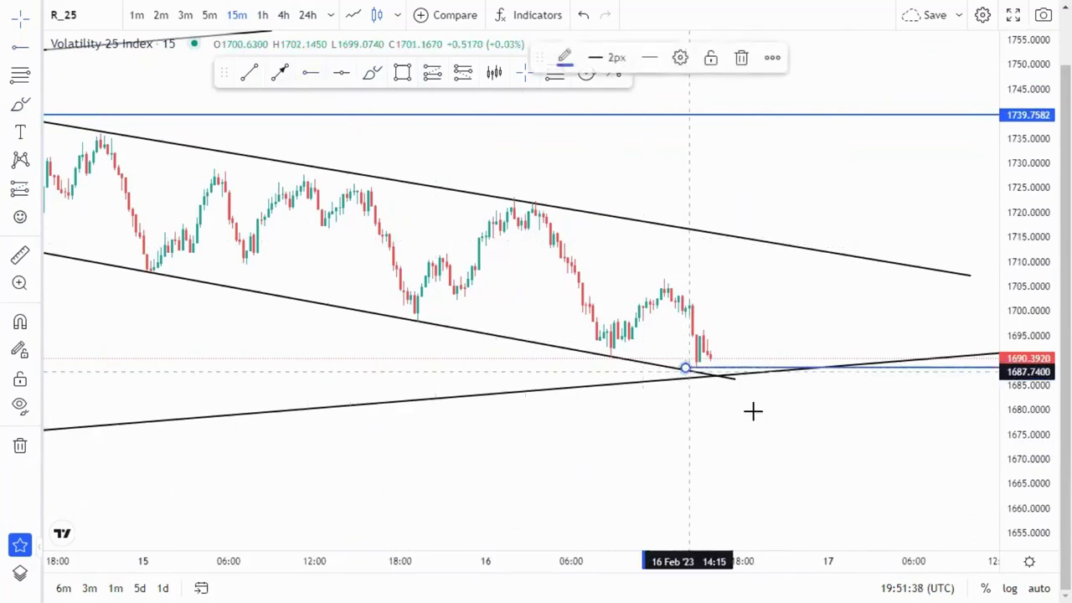
Brush a projected bounce from the horizontal ray with a zigzag consolidation near 1700 and circle the consolidation.
click(715, 364)
mouse_move(716, 368)
mouse_down()
mouse_move(723, 311)
mouse_move(730, 320)
mouse_move(735, 297)
mouse_move(742, 313)
mouse_move(807, 112)
mouse_up()
click(704, 57)
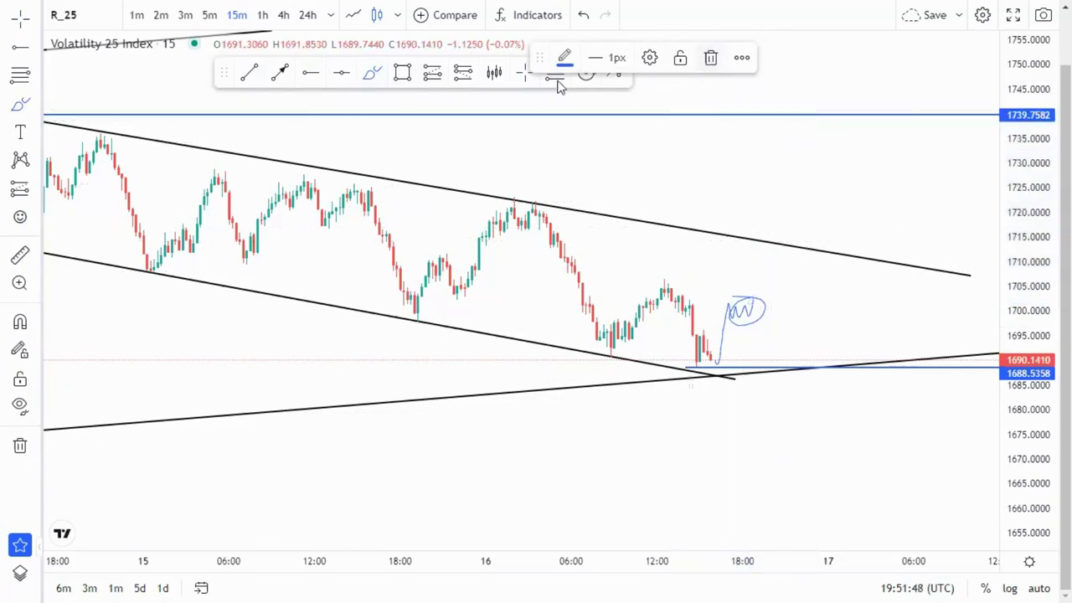
Delete the brushed bounce and the circle around its consolidation.
click(749, 316)
key(Delete)
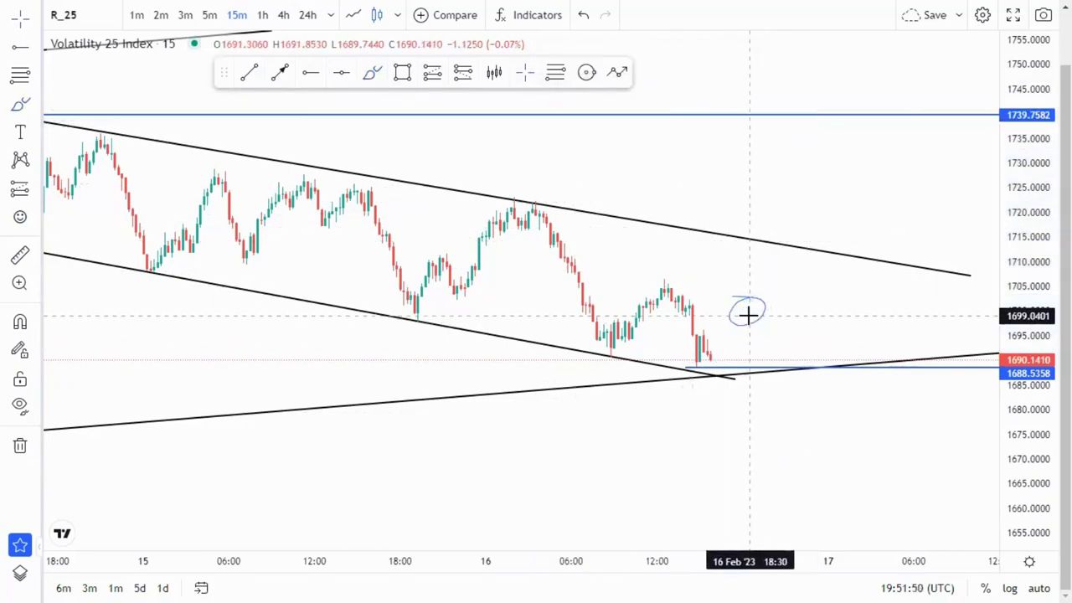
click(749, 319)
key(Delete)
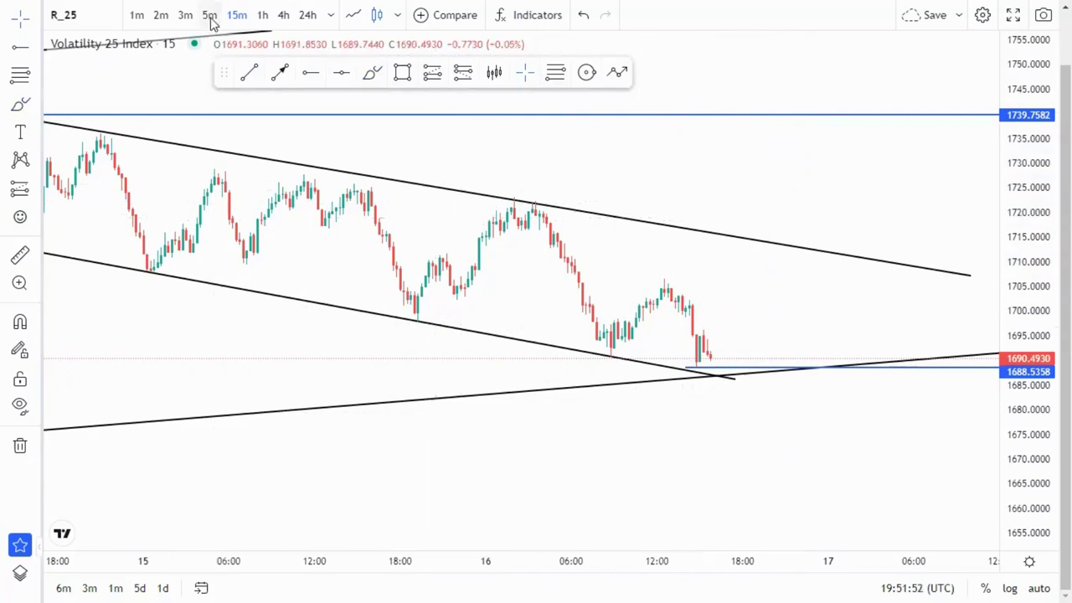
Switch the chart to 5 minutes and move the lower horizontal ray to about 1688.75, starting at 12:45 on 16 February.
click(210, 15)
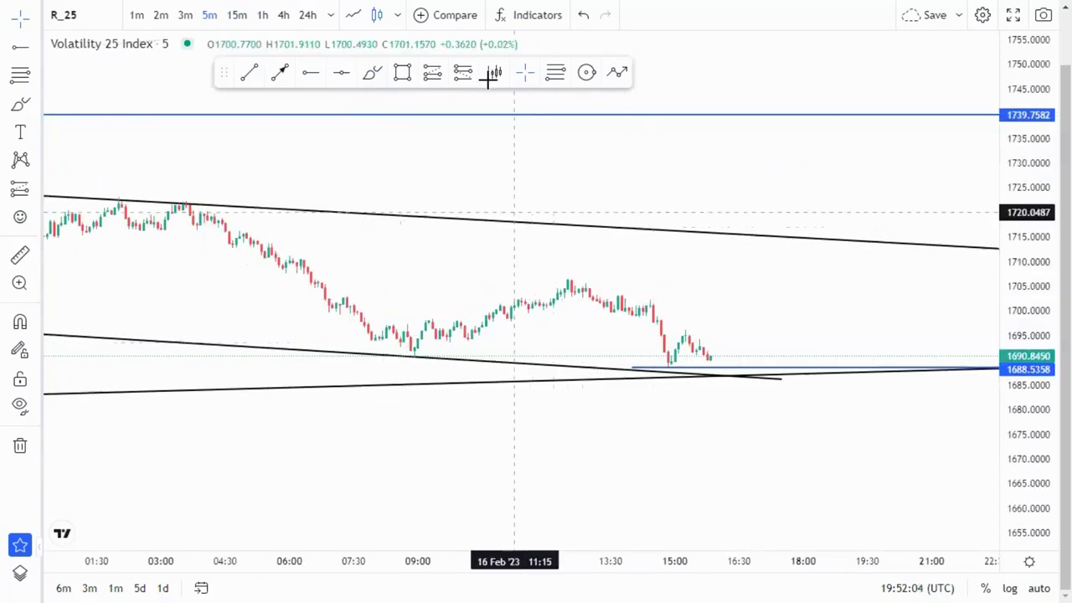
drag(1041, 482, 1028, 295)
drag(874, 350, 698, 321)
drag(460, 419, 403, 419)
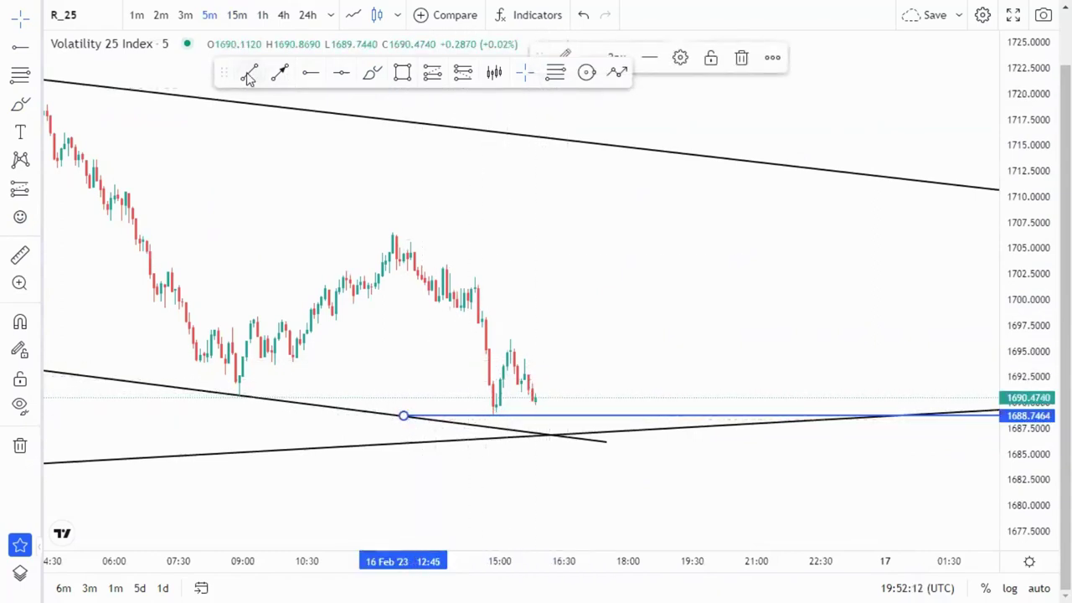
Draw falling trend lines below and above the latest decline on 16 February, the lower one starting at about 1700.8.
click(477, 262)
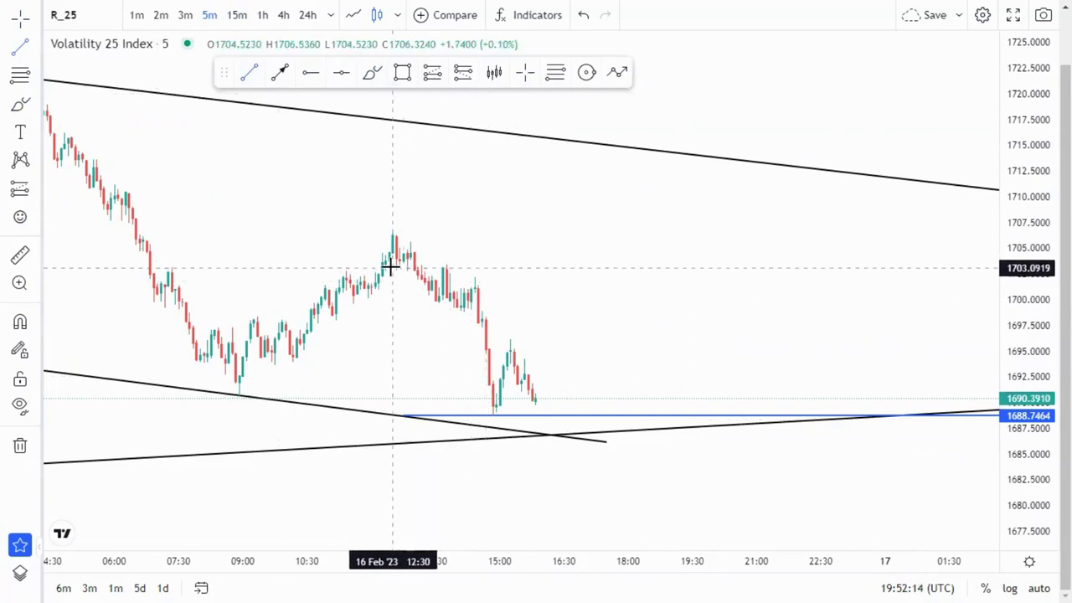
click(372, 291)
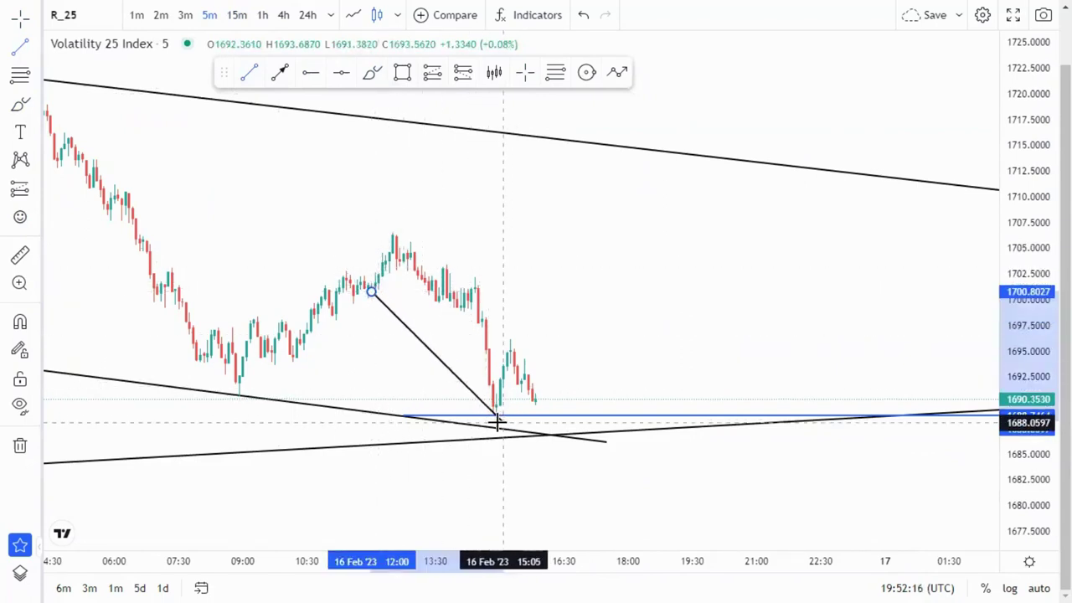
click(498, 420)
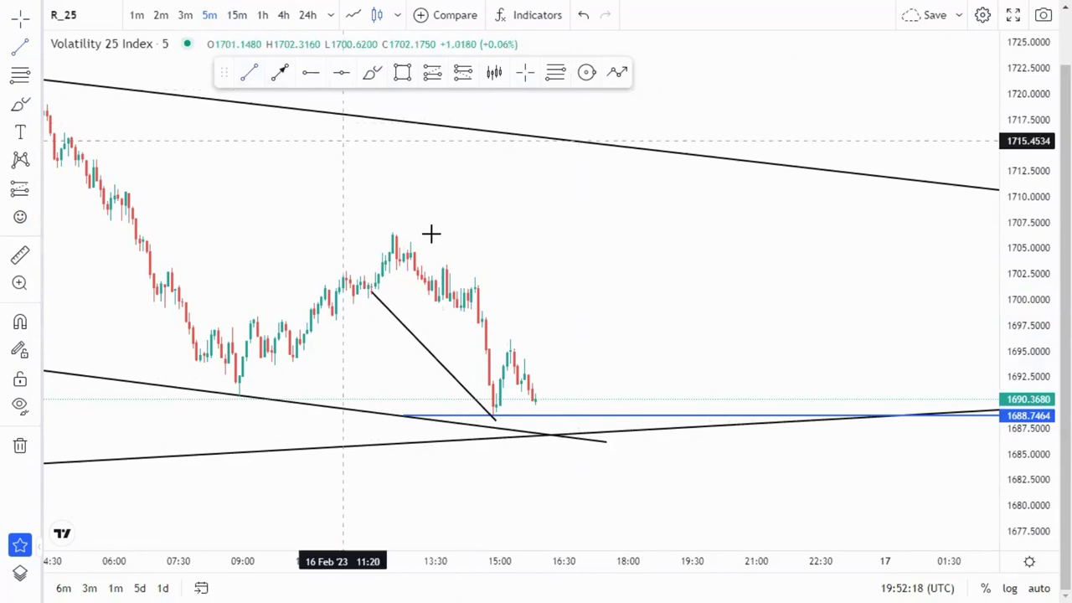
click(577, 341)
Reposition the small channel's lower line to run from about 1698 to about 1686.5, and extend its upper line to about 1695.
drag(374, 299, 336, 318)
drag(497, 423, 527, 439)
drag(578, 343, 593, 357)
drag(665, 371, 673, 333)
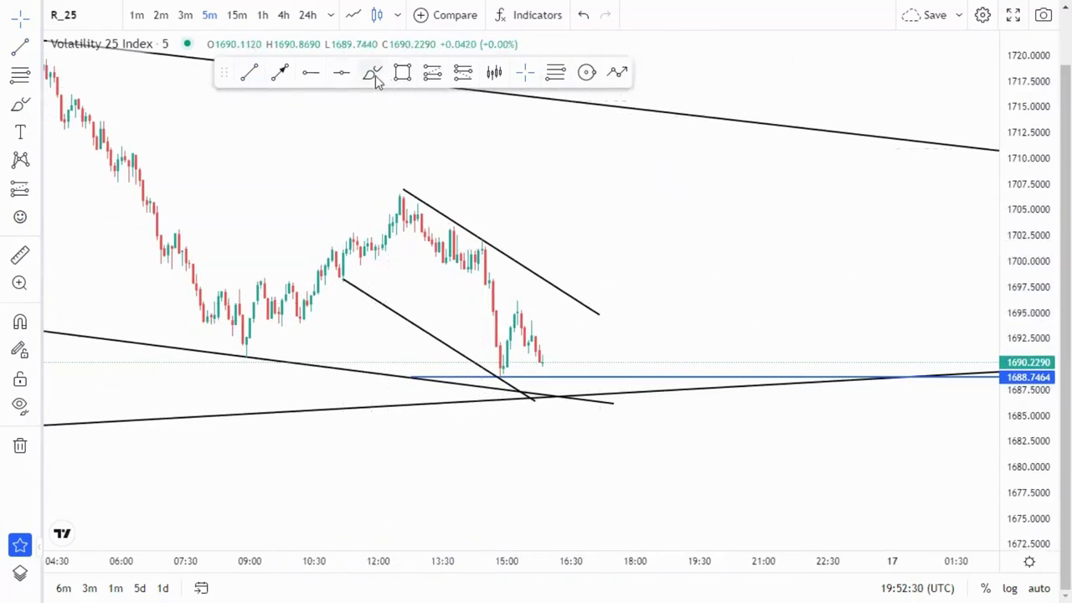
Brush the projected path from the horizontal ray through a boxed consolidation near 1692 up to a circled target at the larger channel's upper line.
click(547, 376)
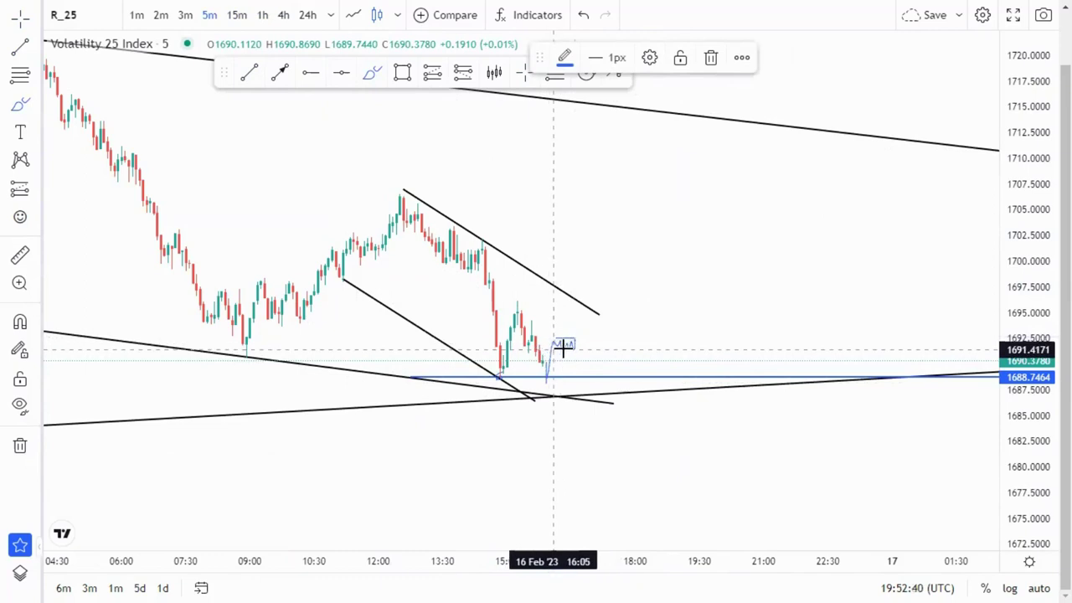
mouse_move(575, 347)
mouse_down()
mouse_move(676, 117)
mouse_move(659, 143)
mouse_move(685, 118)
mouse_up()
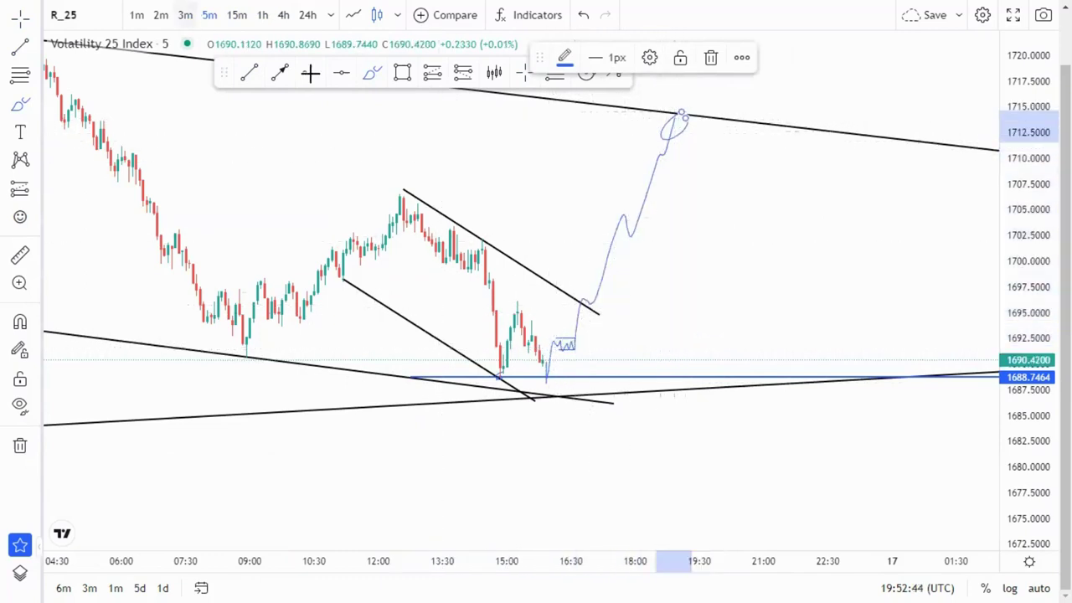